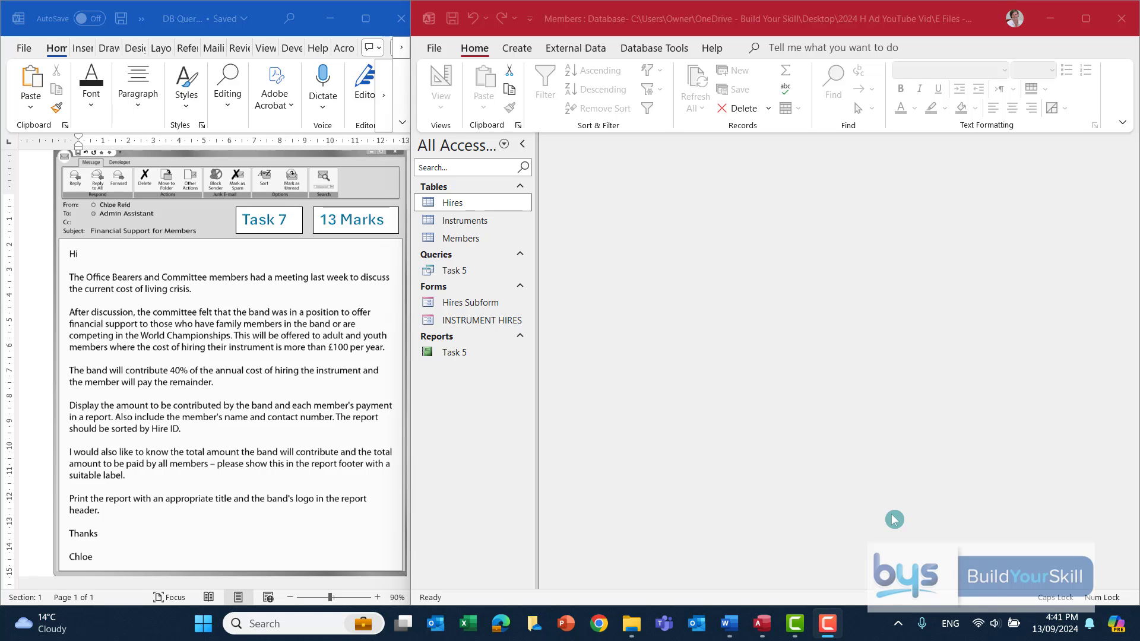
Step: Open the Hires, Instruments and Members tables to look through their records
double_click(465, 207)
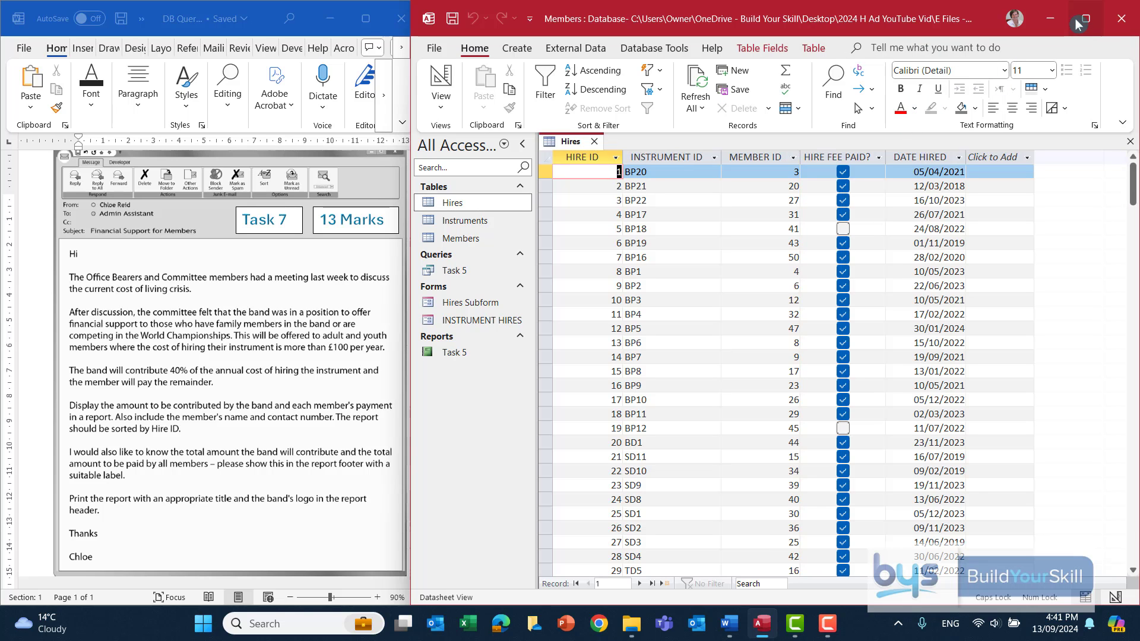
left_click(1086, 19)
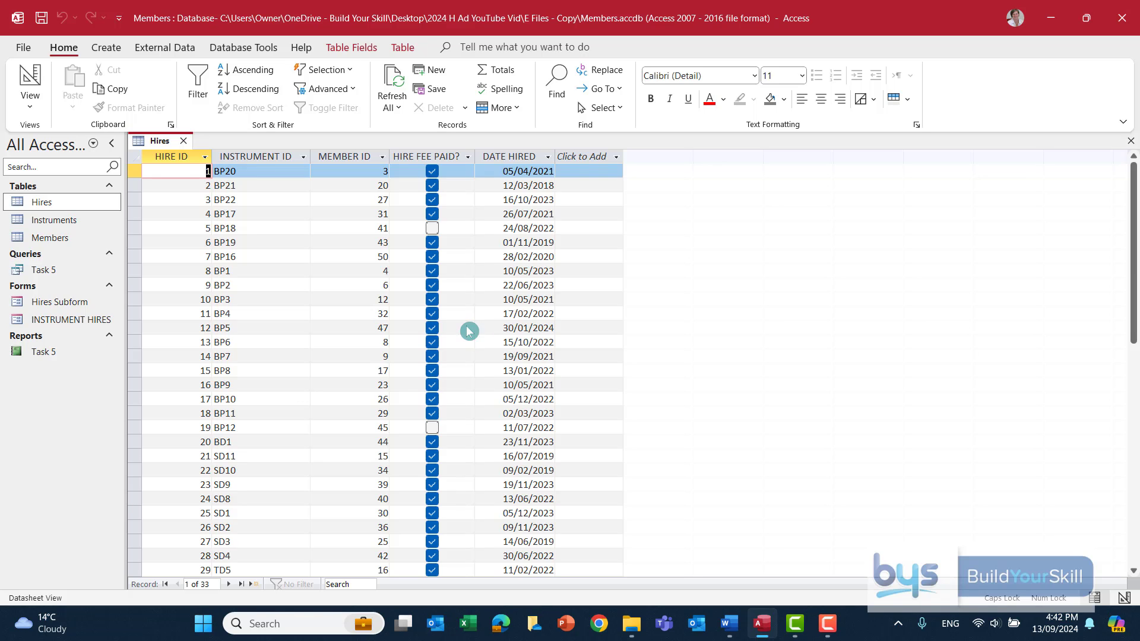
double_click(54, 220)
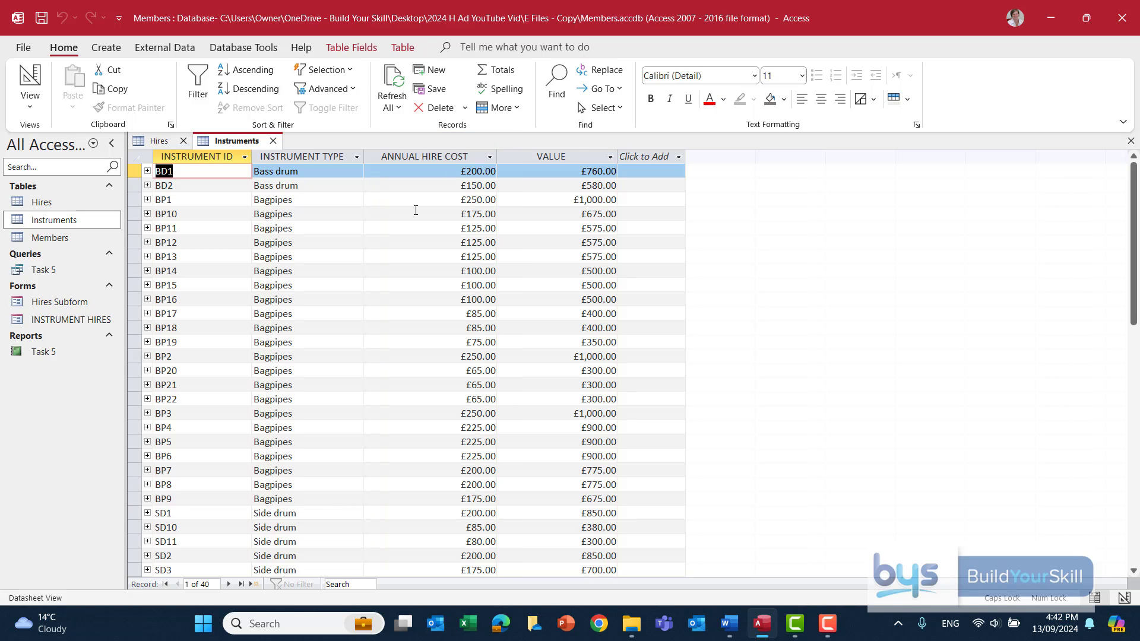
double_click(50, 238)
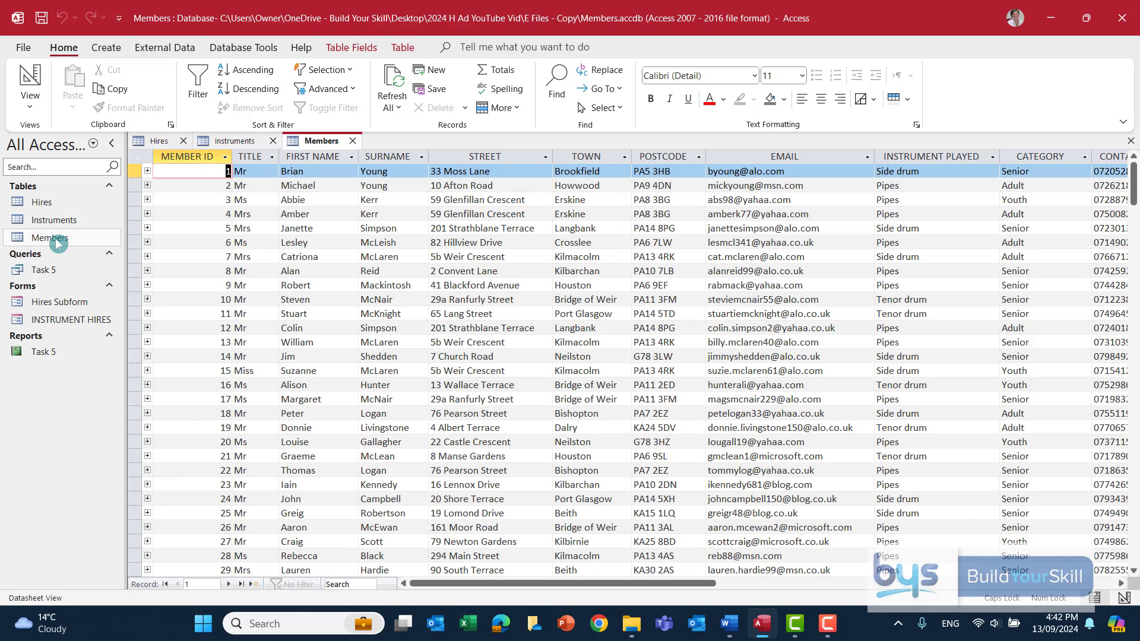
left_click_drag(479, 583, 582, 588)
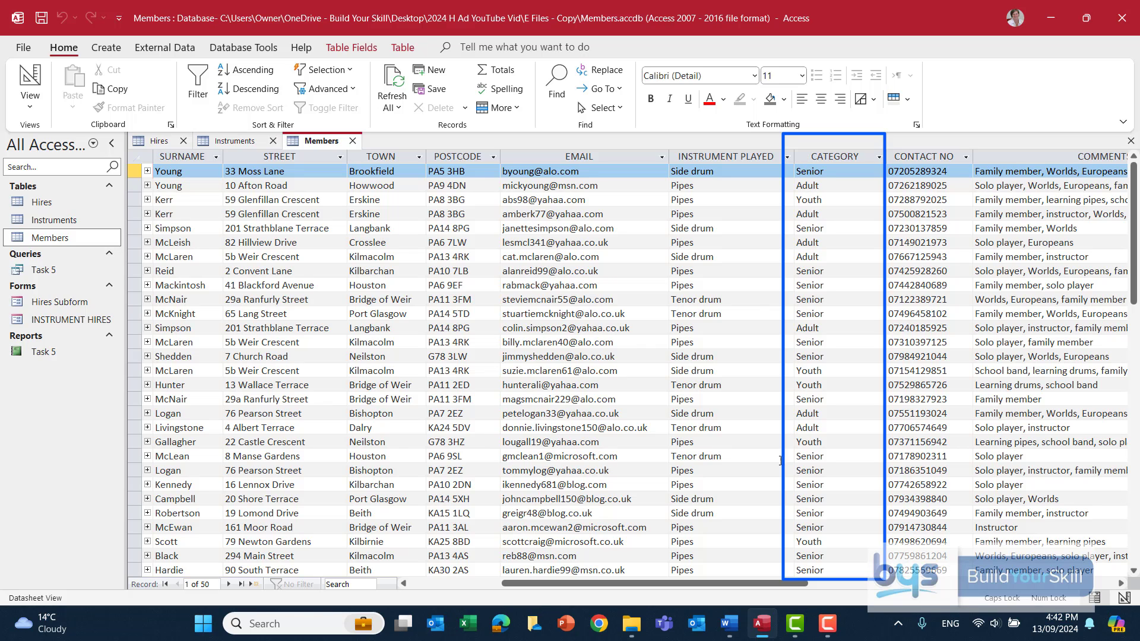
left_click_drag(745, 590, 776, 590)
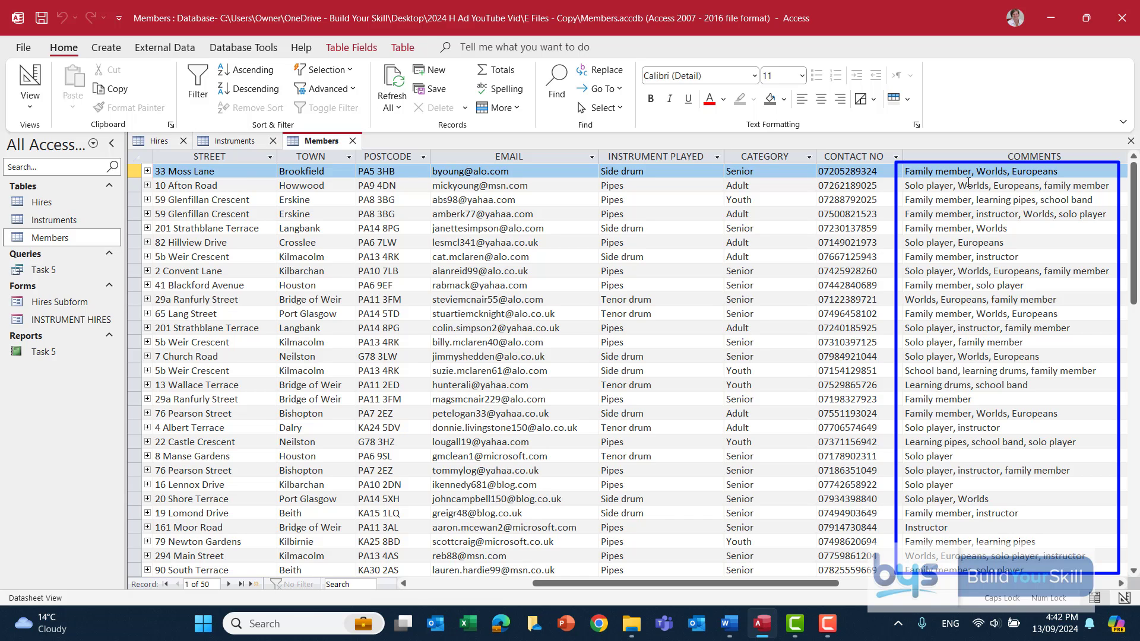
left_click_drag(748, 589, 778, 590)
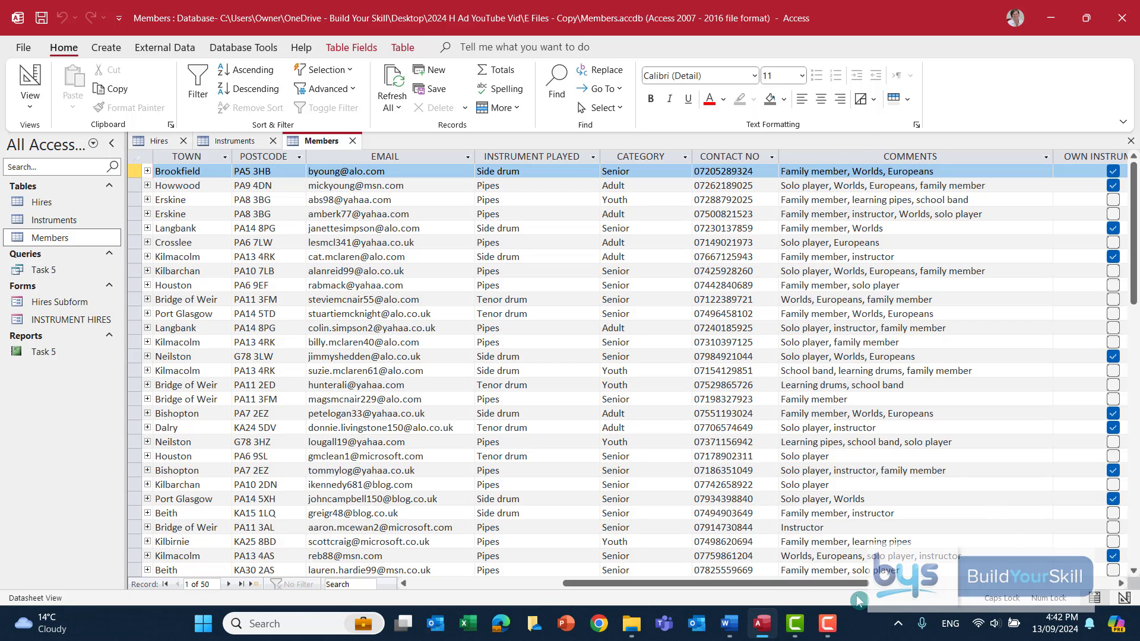
left_click_drag(838, 588, 868, 588)
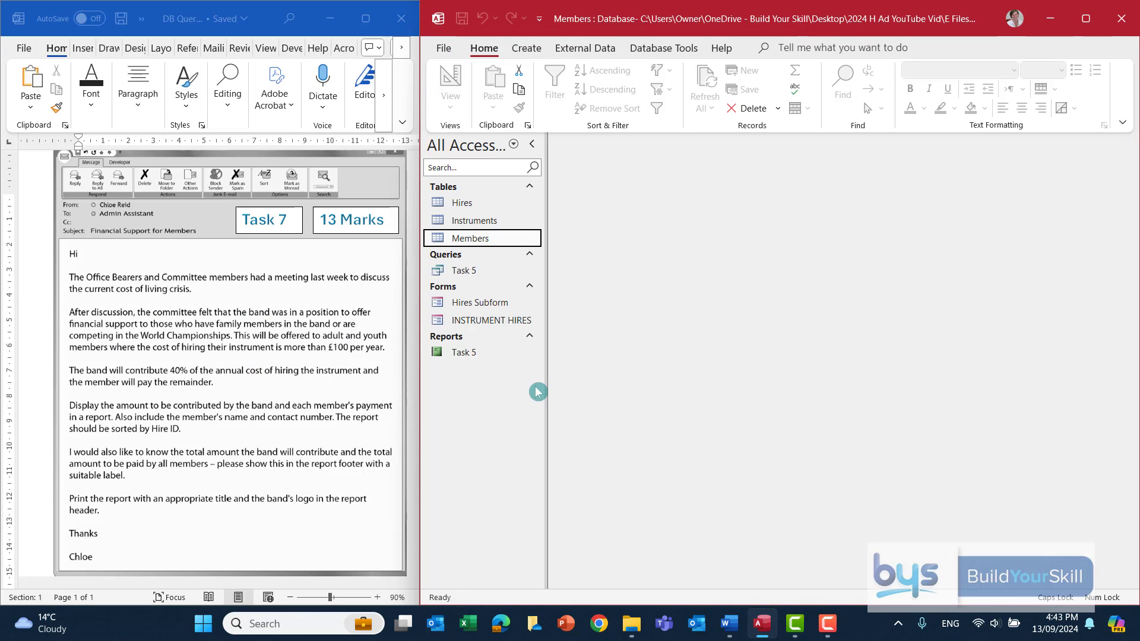
Step: Start a new query in Design view and add the Hires, Instruments and Members tables
left_click(530, 52)
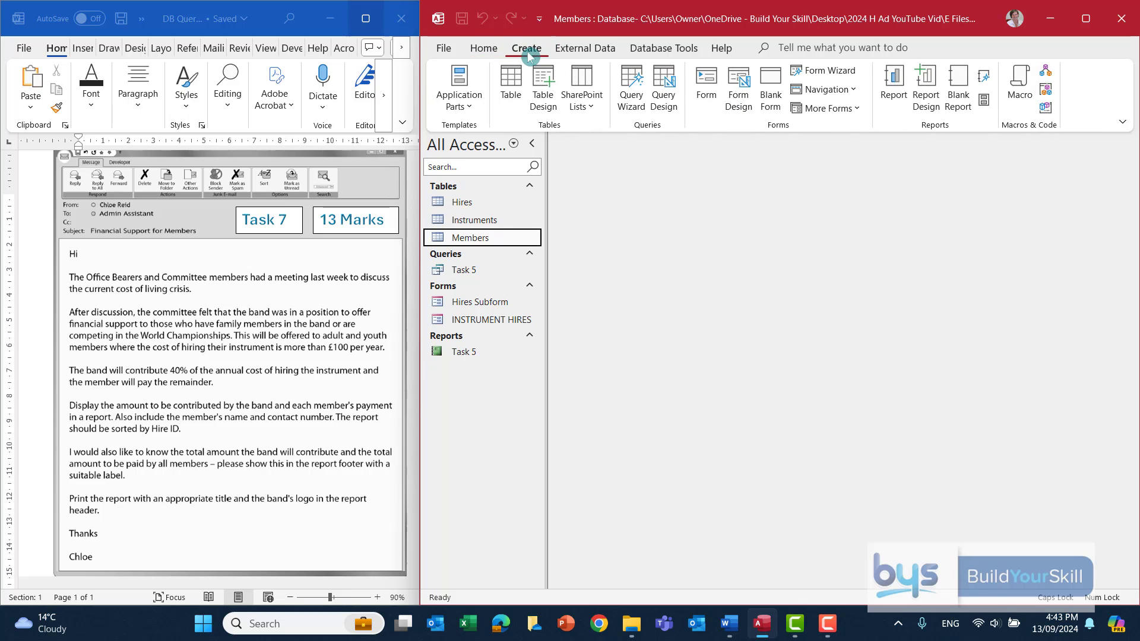
left_click(665, 98)
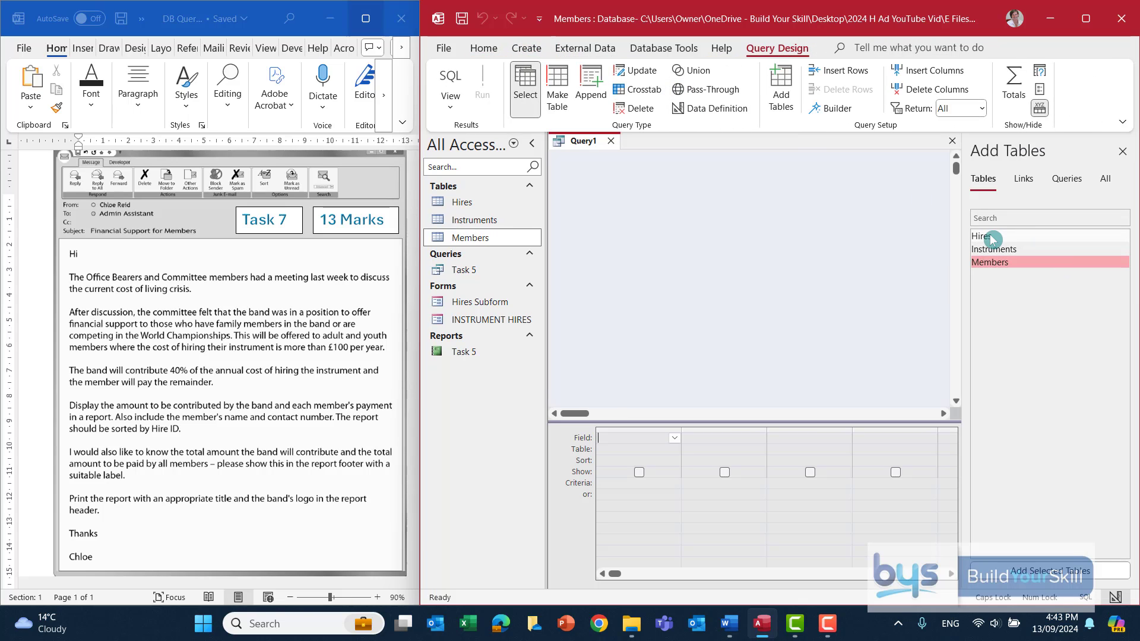
left_click(988, 237)
double_click(991, 238)
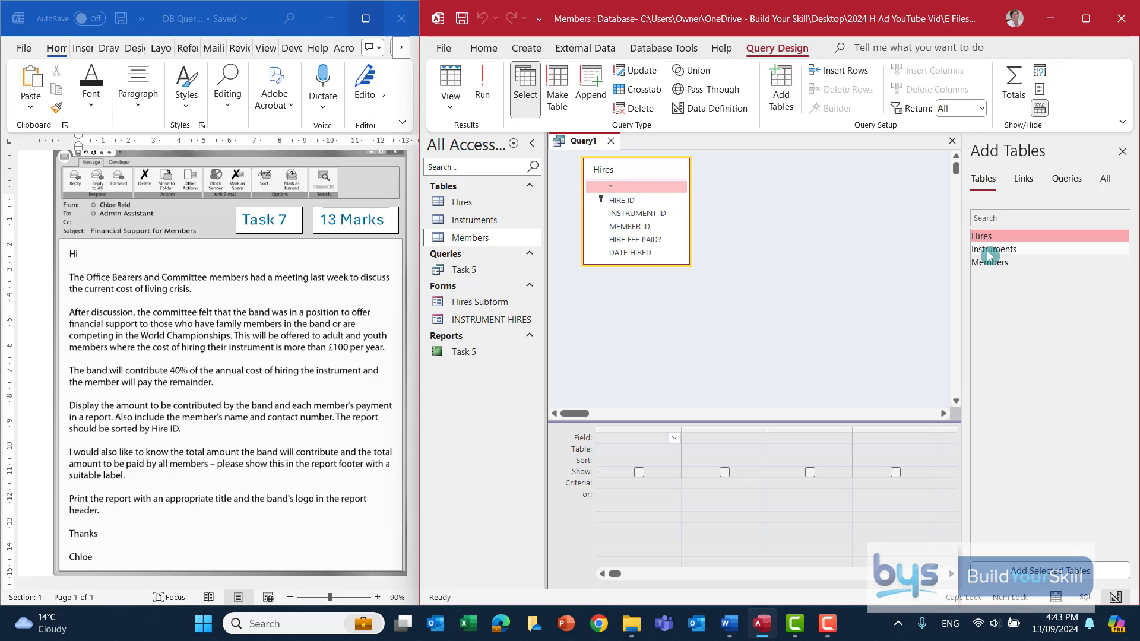
double_click(989, 250)
double_click(989, 264)
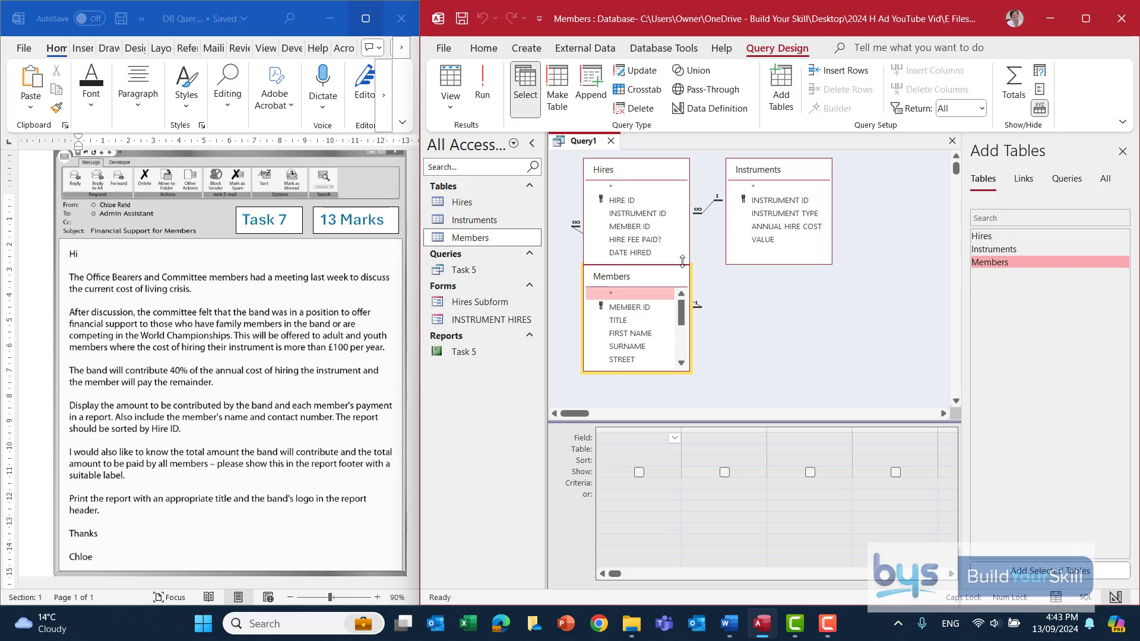
Step: Arrange Members, Hires and Instruments left to right, and lengthen Hires and Members to show all fields
left_click_drag(651, 176, 805, 273)
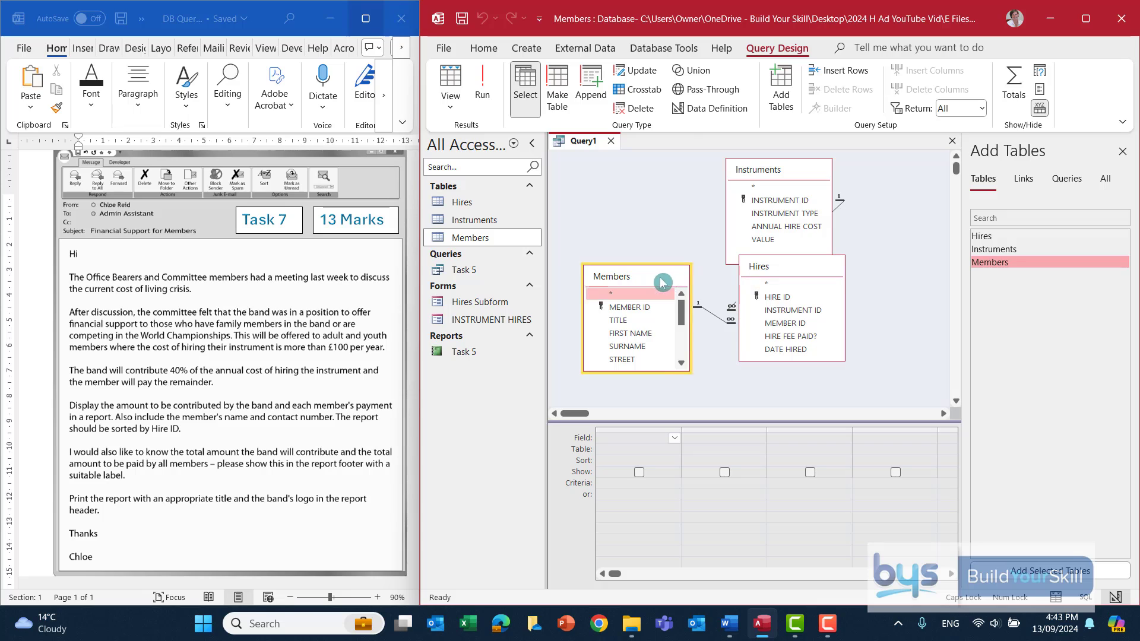
left_click_drag(663, 278, 630, 184)
left_click_drag(780, 173, 910, 170)
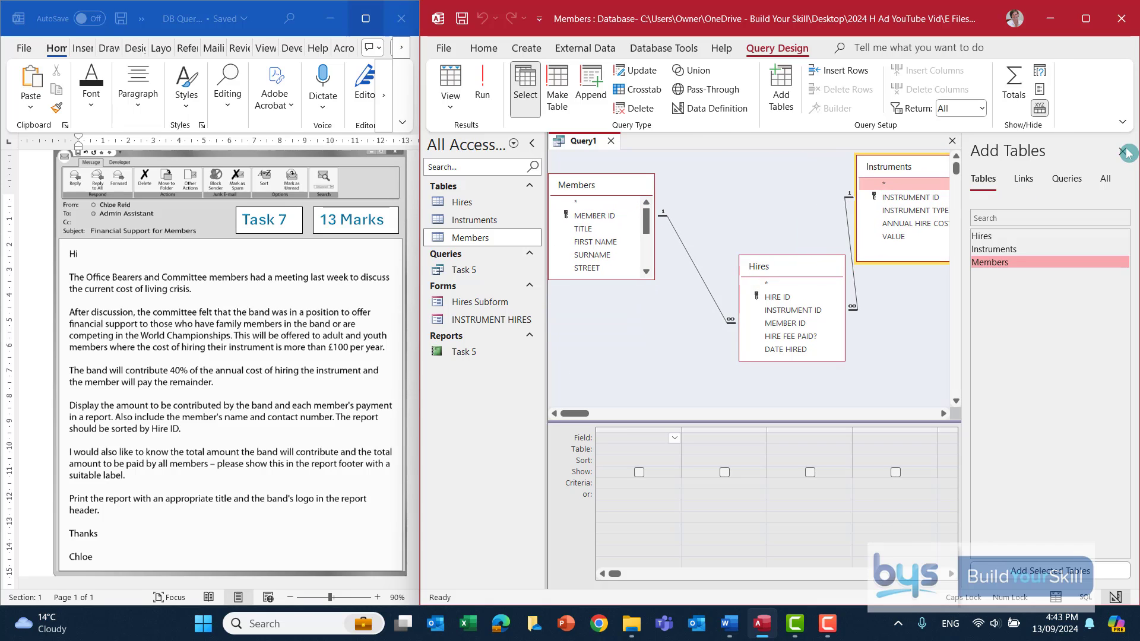
left_click(1123, 151)
left_click_drag(781, 276, 755, 193)
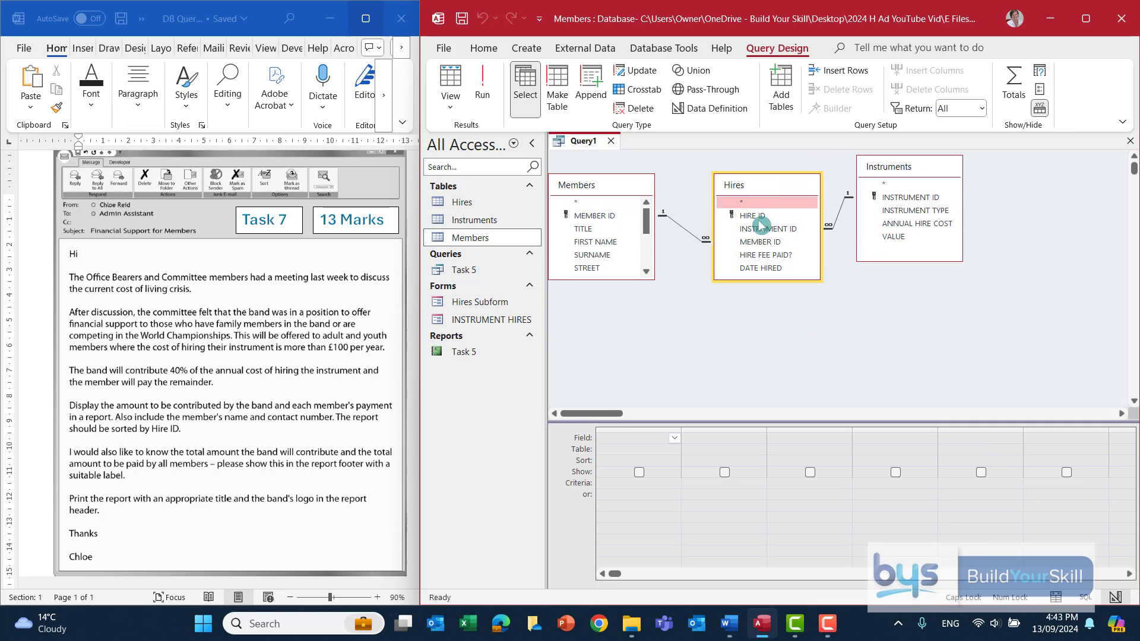
left_click_drag(759, 279, 760, 312)
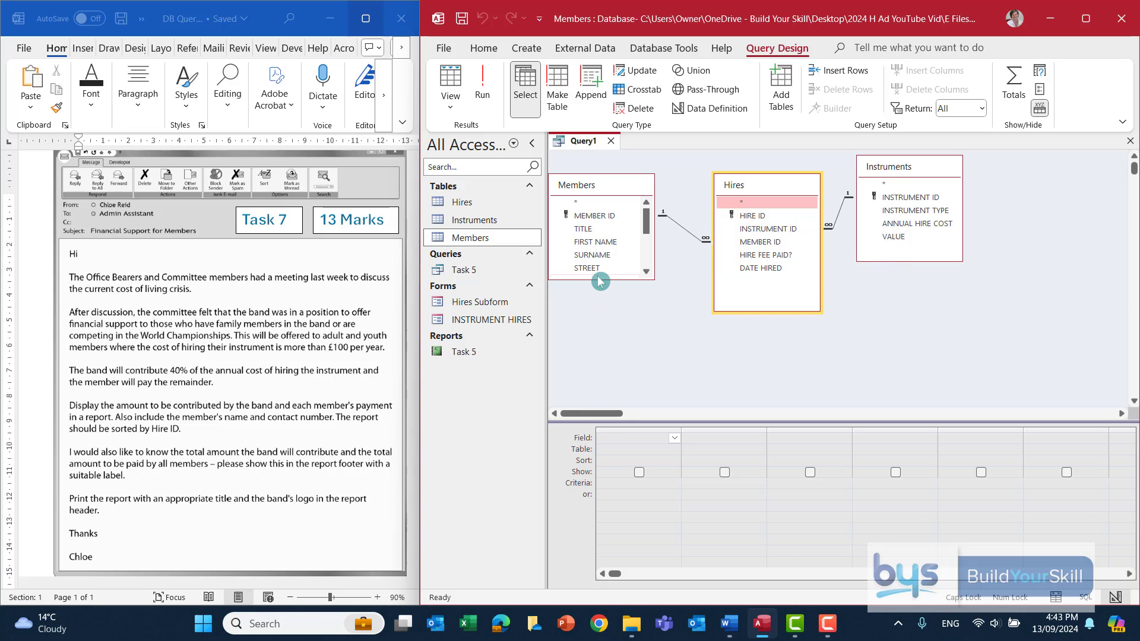
left_click_drag(598, 279, 595, 414)
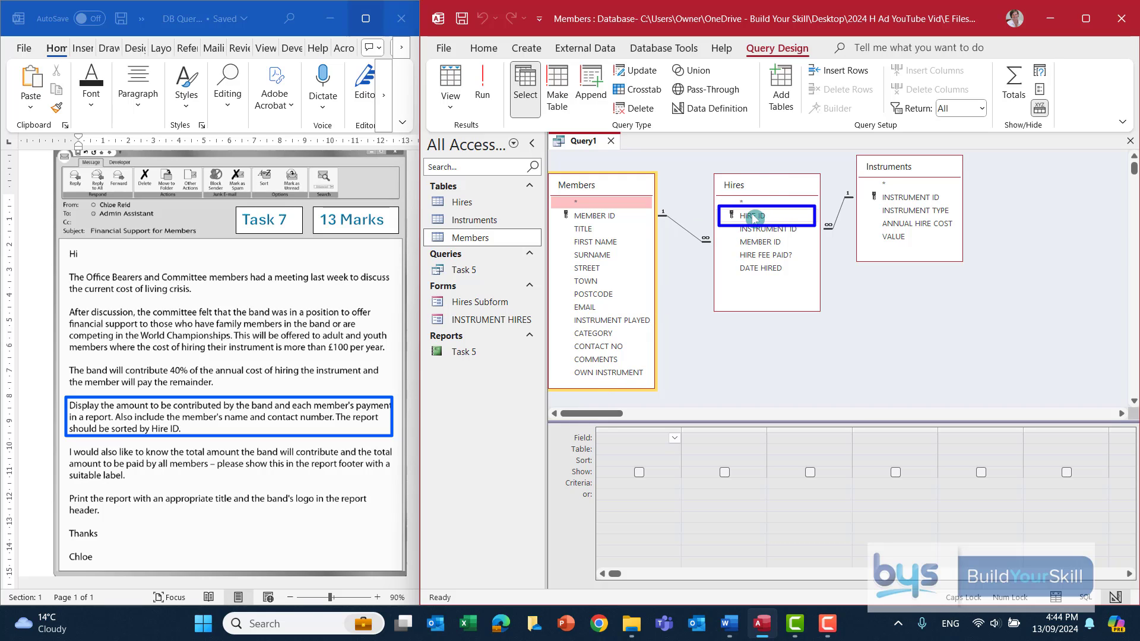
Step: Add HIRE ID, TITLE, FIRST NAME, SURNAME and CONTACT NO to the query grid
double_click(754, 217)
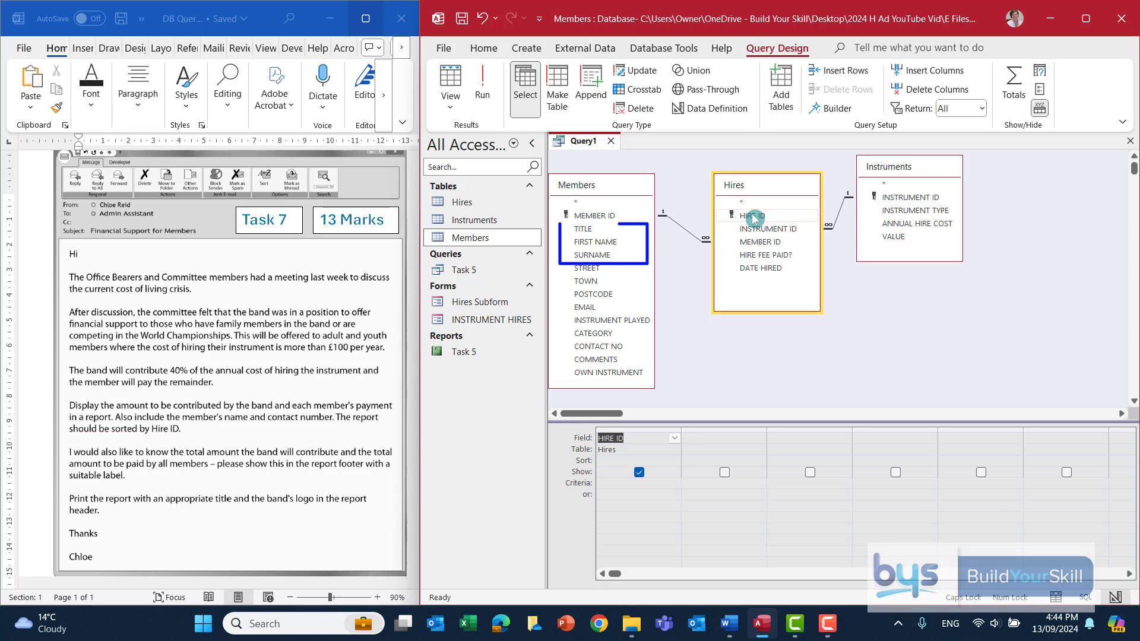
double_click(585, 229)
double_click(590, 243)
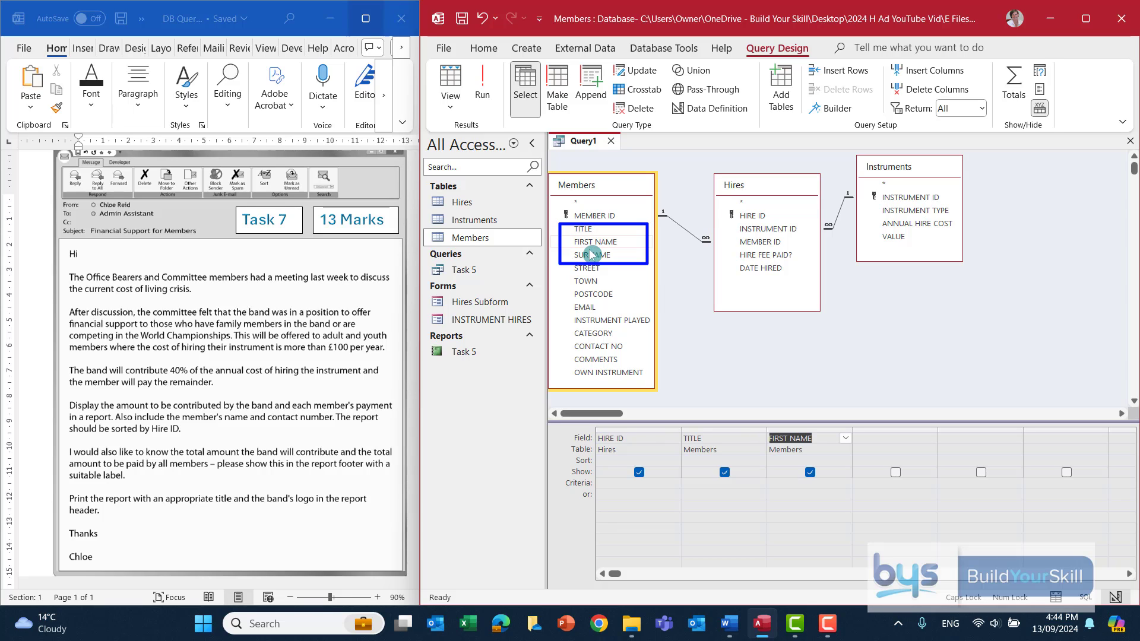
double_click(592, 258)
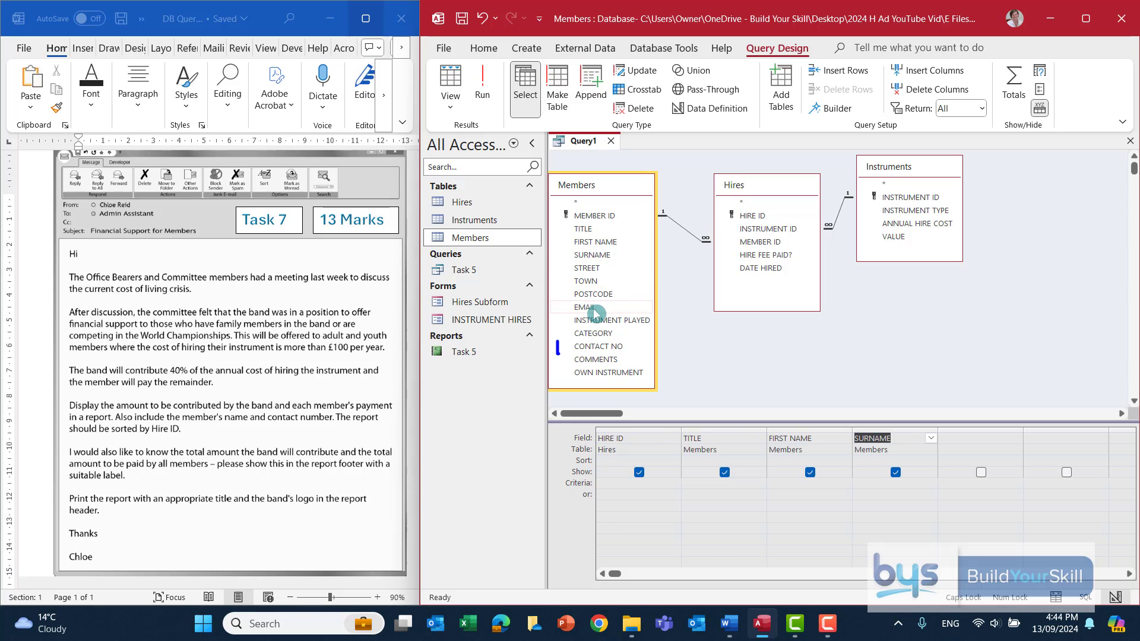
double_click(603, 348)
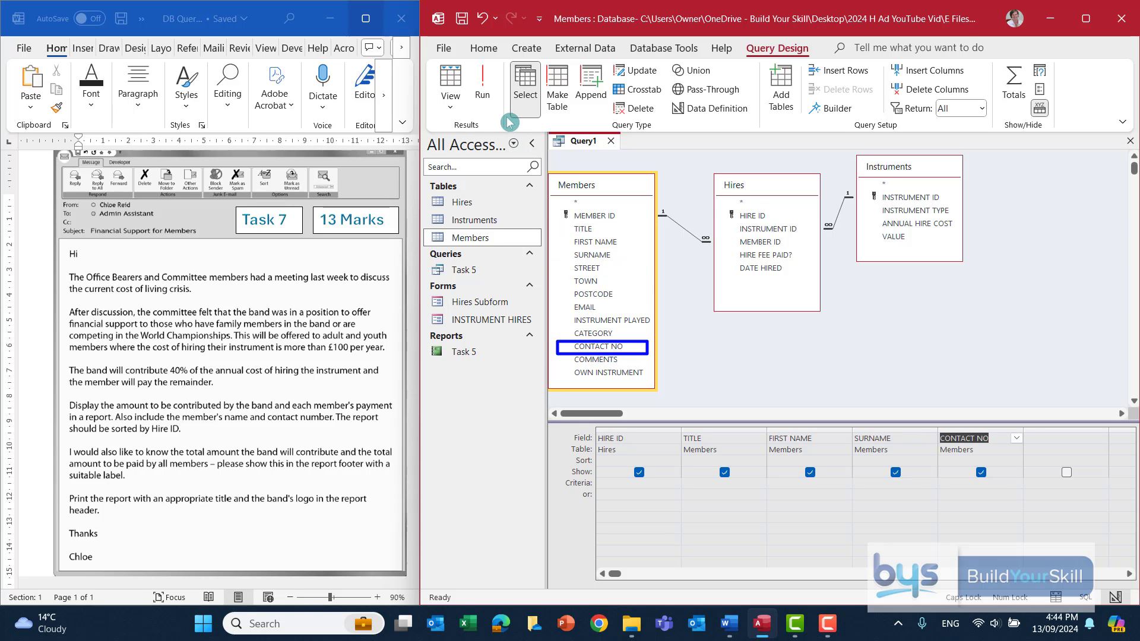
Step: Run the query to preview its 33 records, then return to Design view
left_click(484, 87)
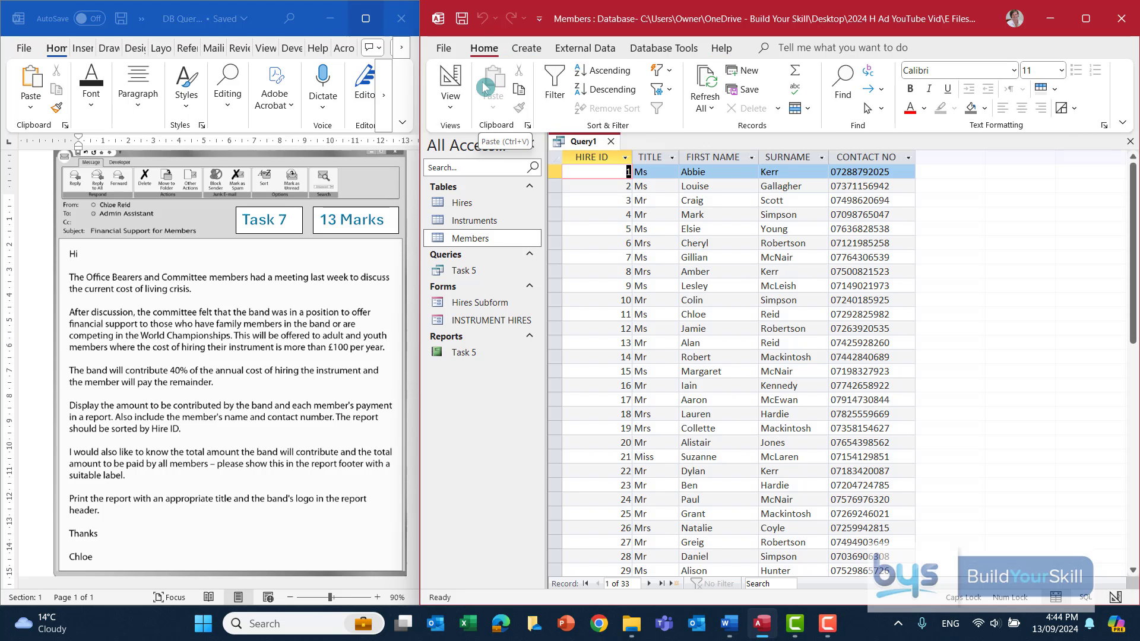
left_click(450, 104)
left_click(494, 196)
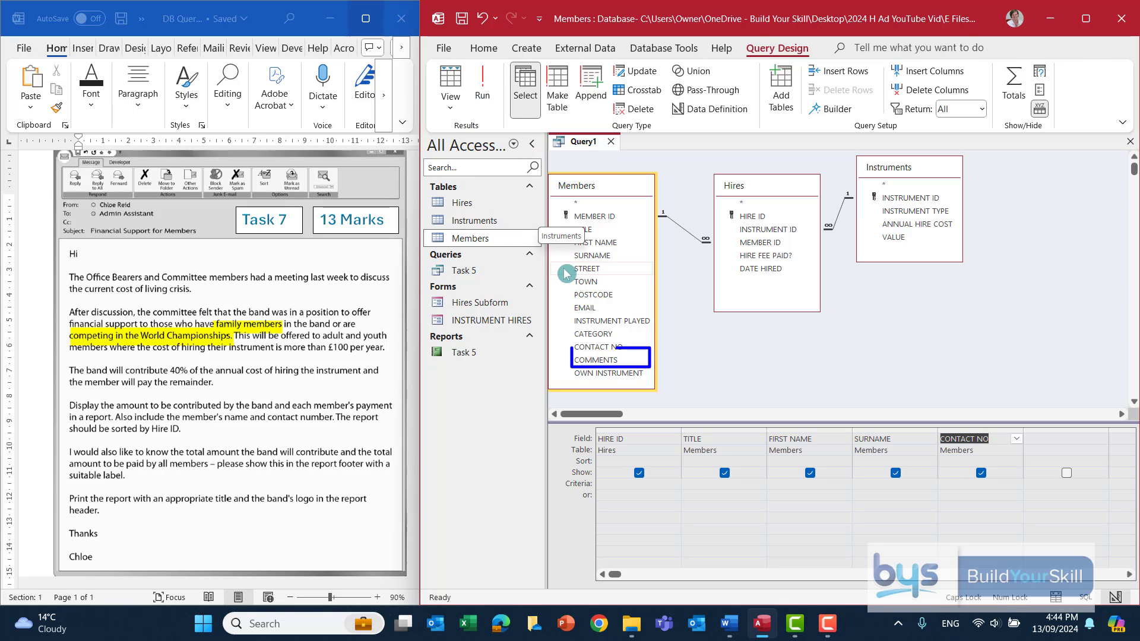
Step: Add COMMENTS from Members as the sixth field, preview the results, and return to Design view
double_click(599, 361)
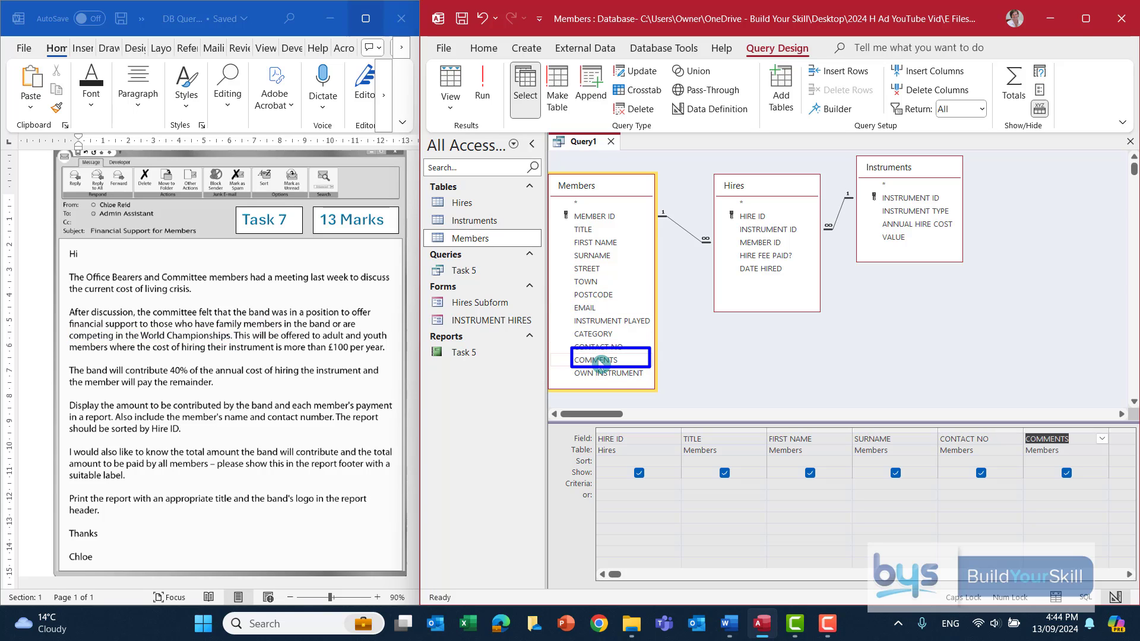
left_click(482, 83)
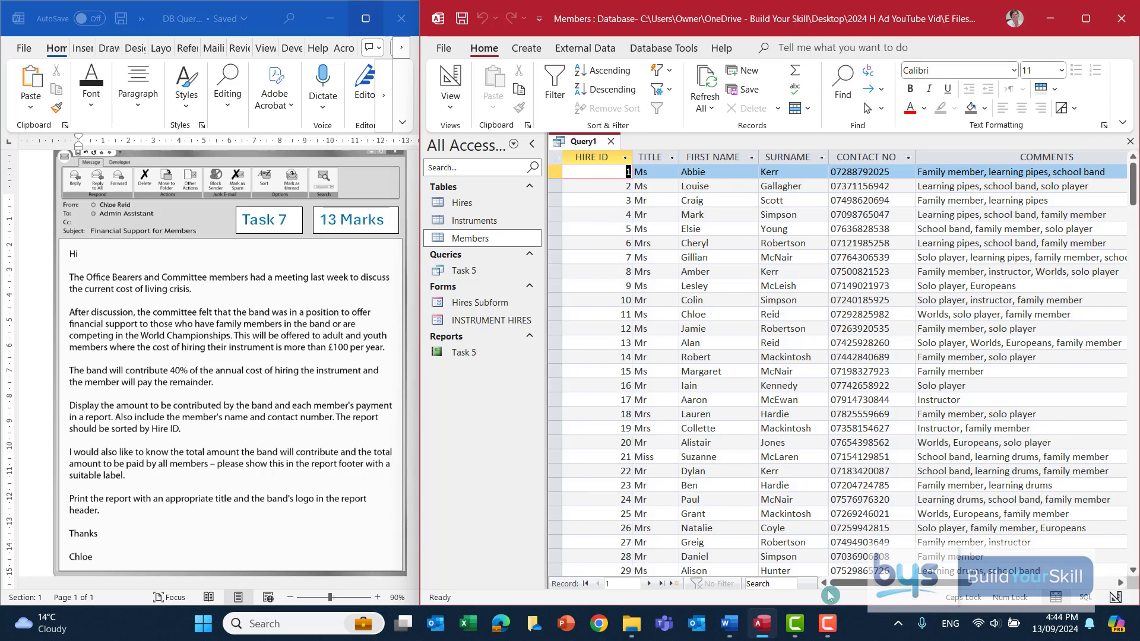
left_click_drag(834, 583, 871, 585)
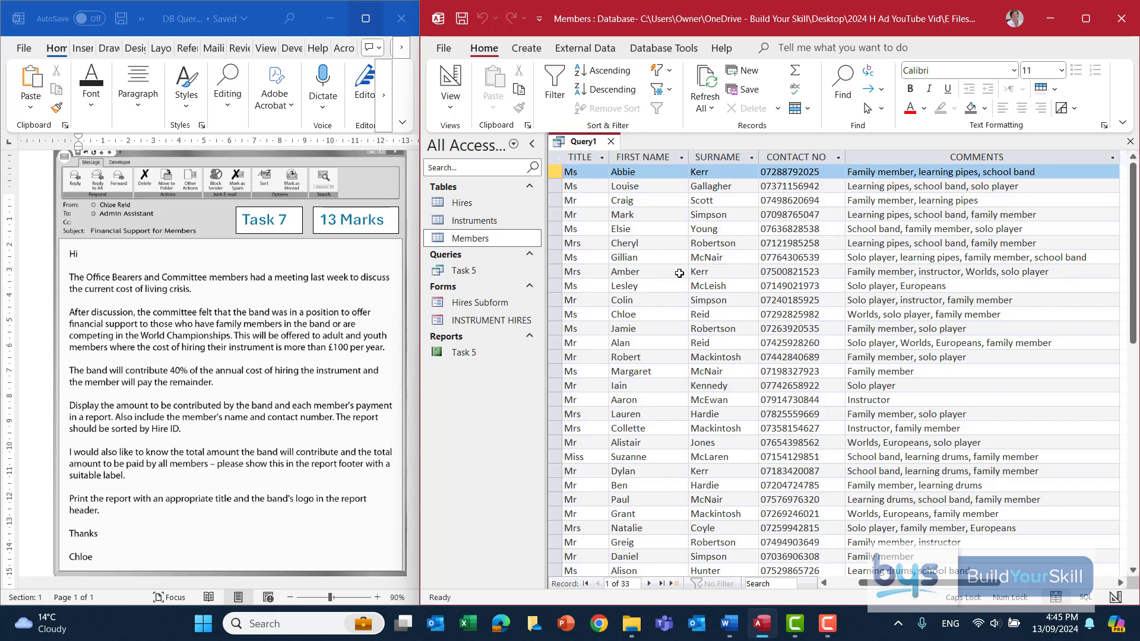
left_click(450, 104)
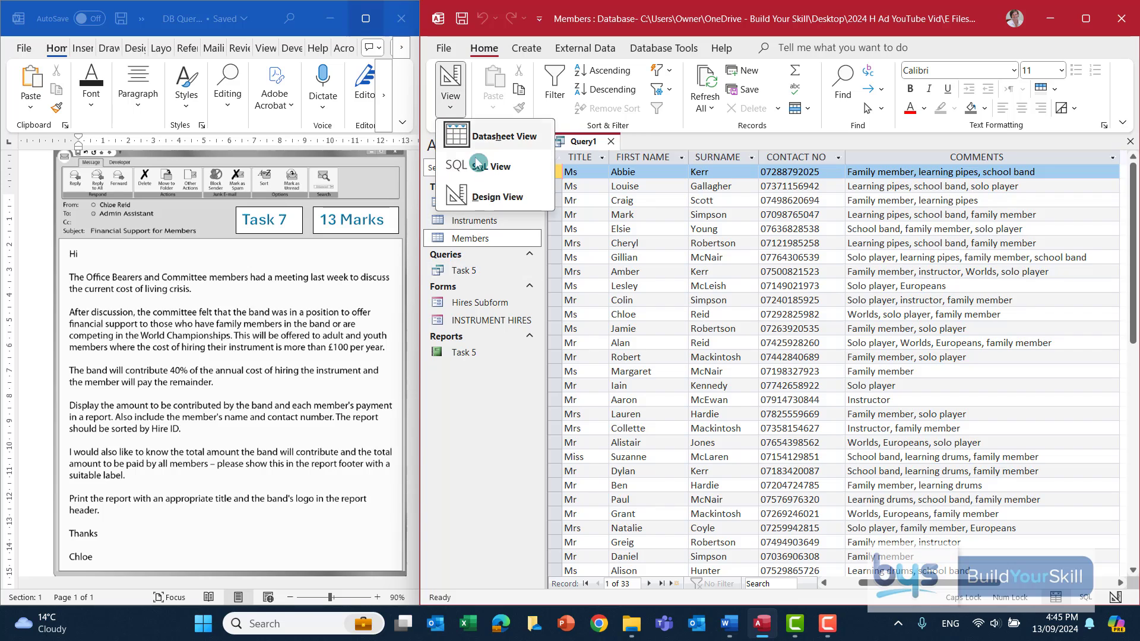
left_click(497, 197)
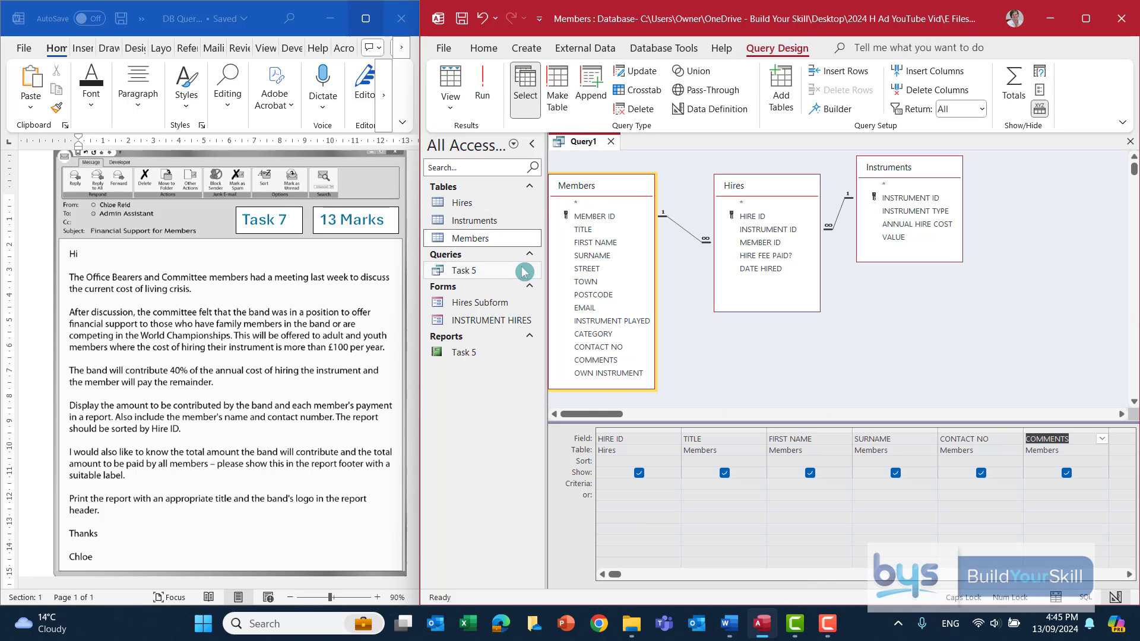
left_click(1130, 574)
left_click(1130, 574)
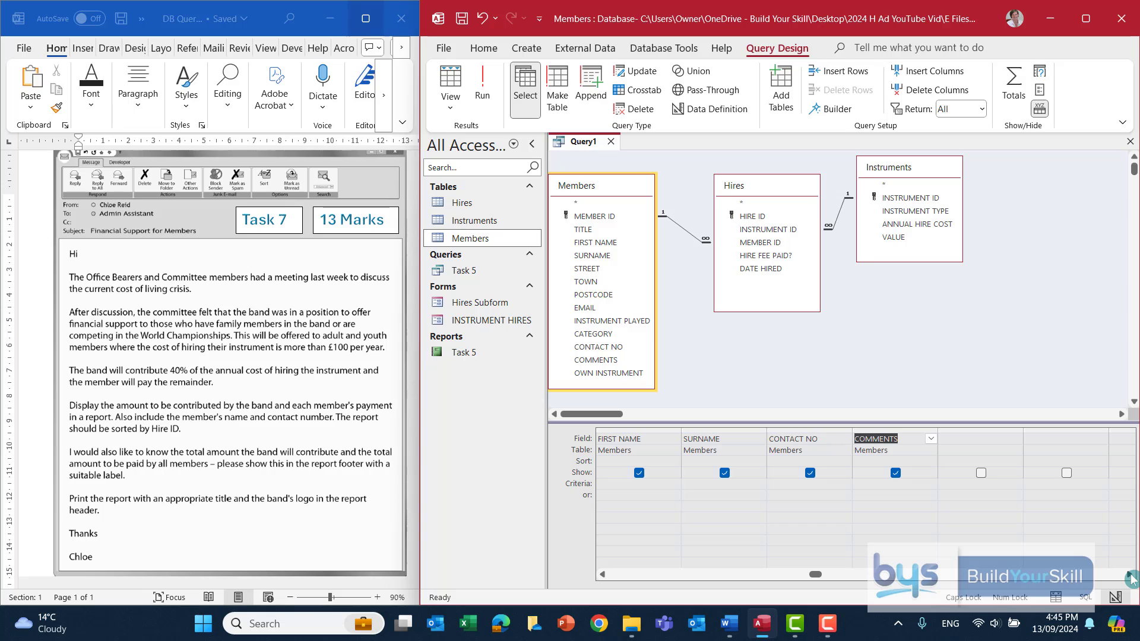
Step: Give COMMENTS the criterion "*Family*" or *Worlds* and run the query, returning 27 records
left_click(866, 486)
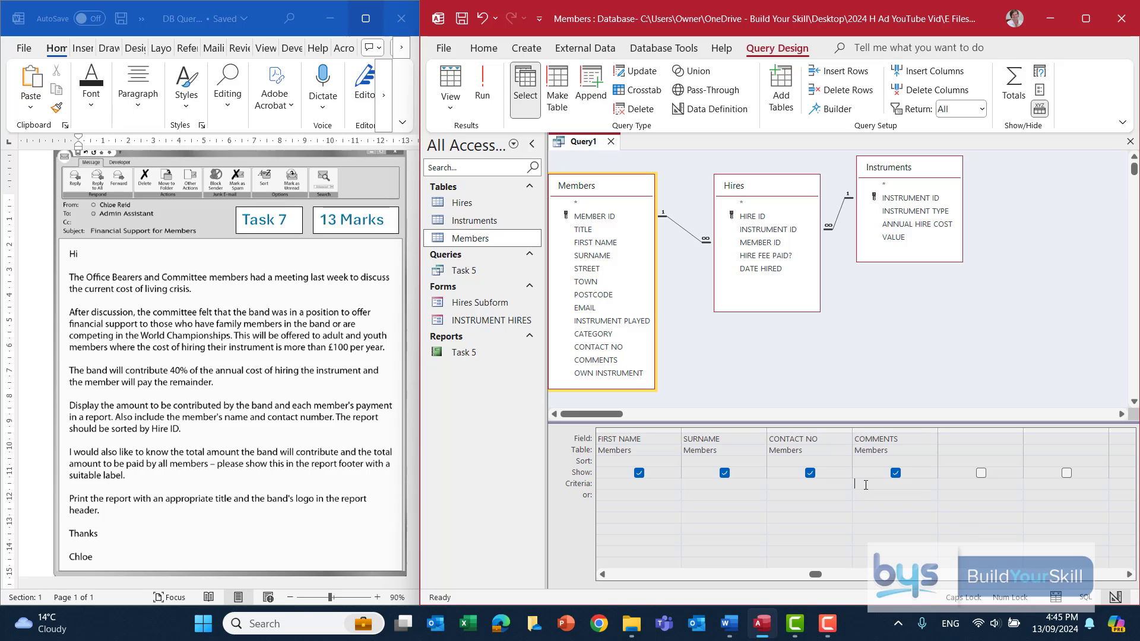
key("Caps_Lock")
type("\"")
type("Fa")
type("mil")
type("y*")
type("o")
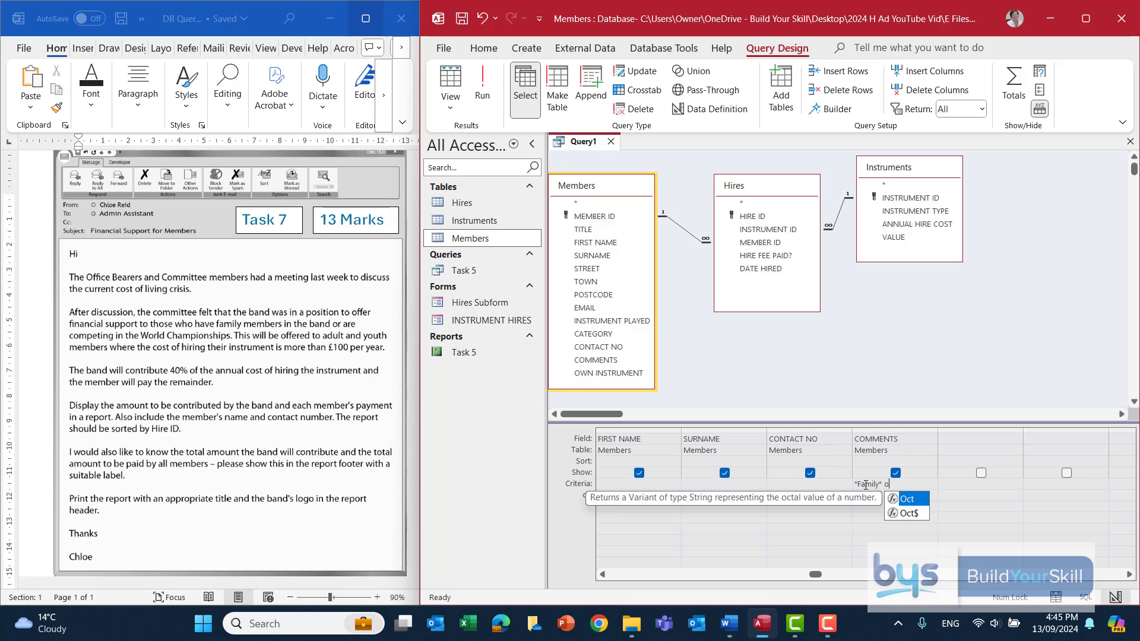
type("r")
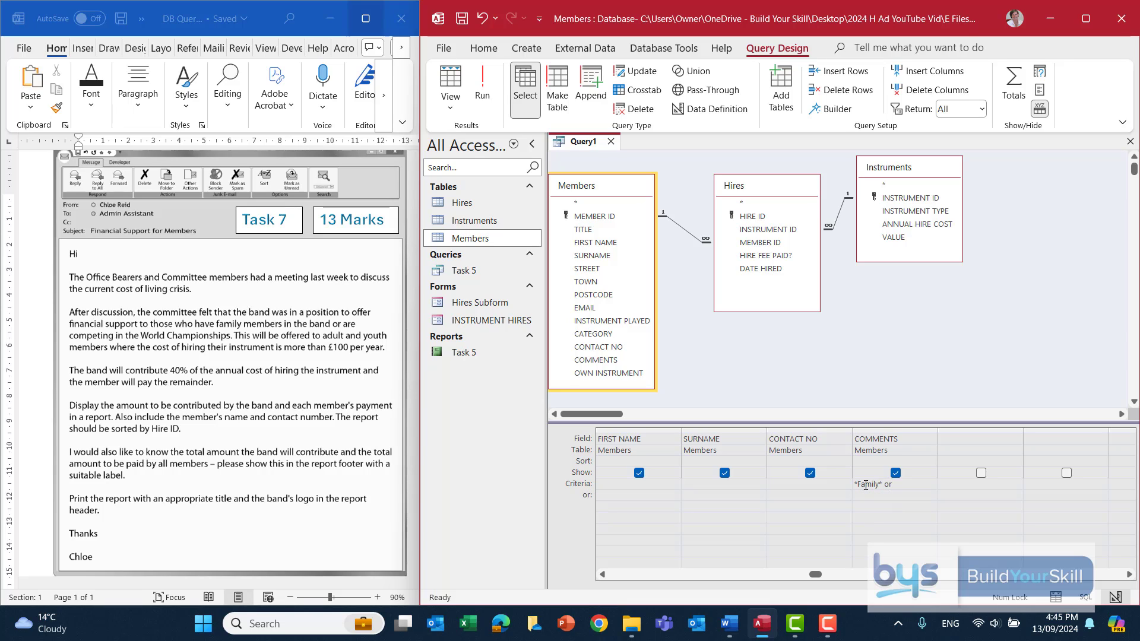
type(" *Worlds*")
left_click(482, 83)
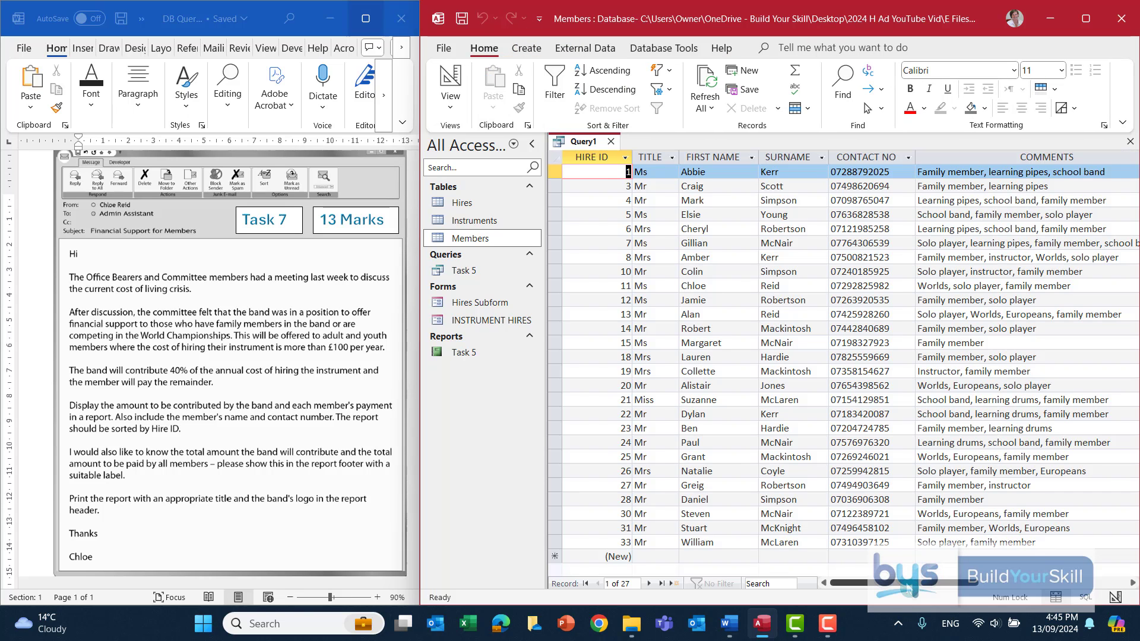
left_click_drag(908, 583, 937, 583)
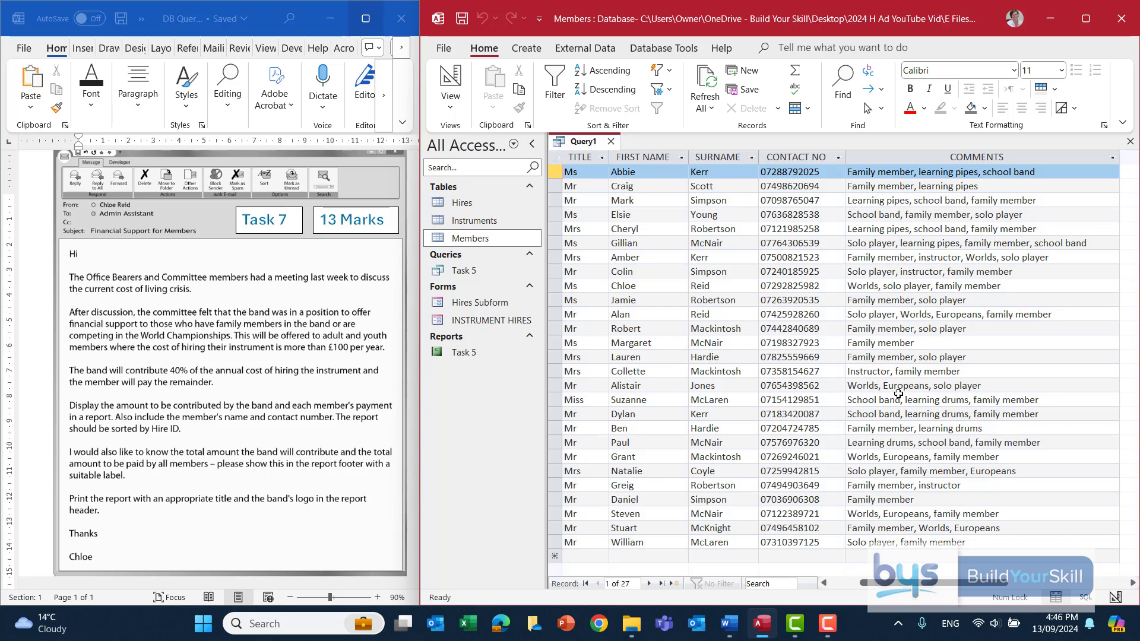
Step: Return to Design view and make sure COMMENTS is set to show in the results
left_click(459, 98)
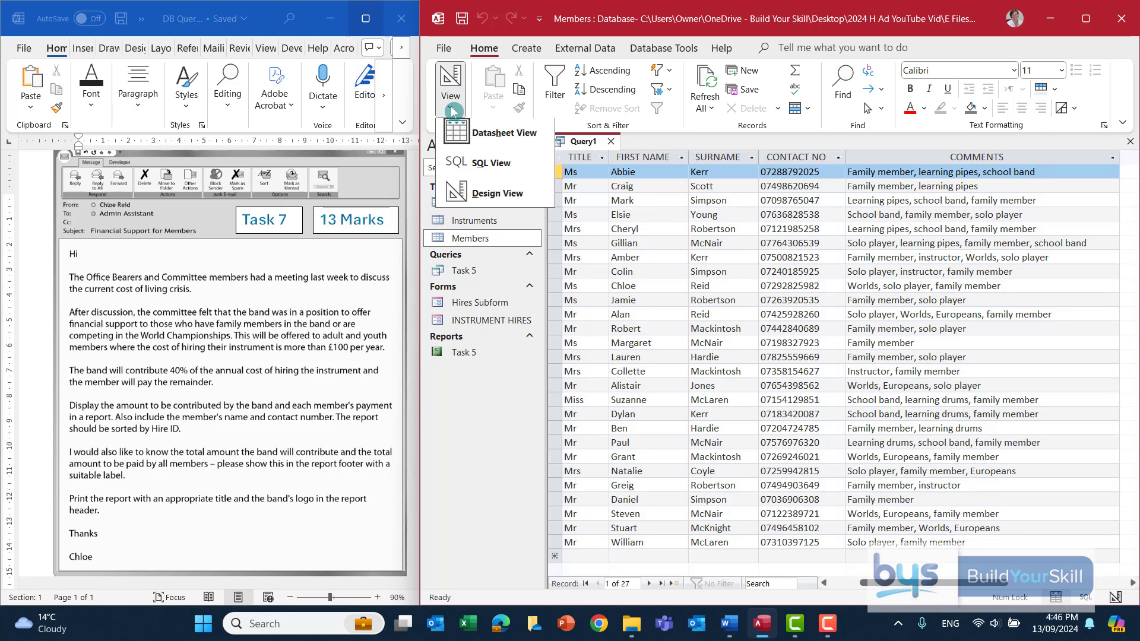
left_click(481, 184)
left_click(895, 472)
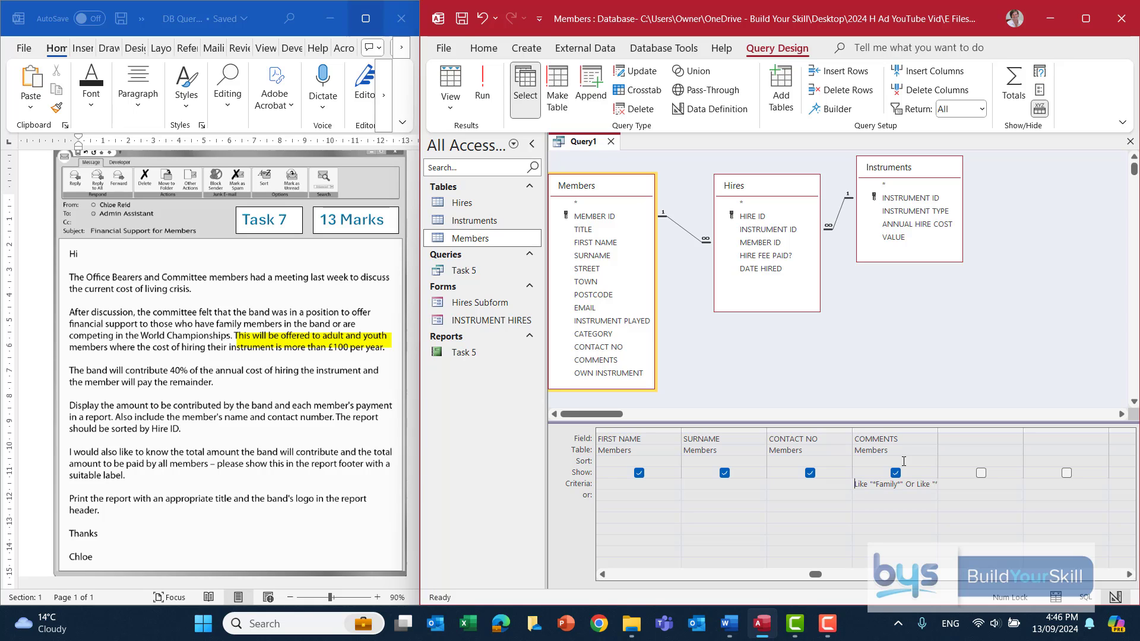
Step: Add CATEGORY with the criterion Adult Or Youth, run it for 17 records, and return to Design view
left_click(963, 438)
double_click(586, 335)
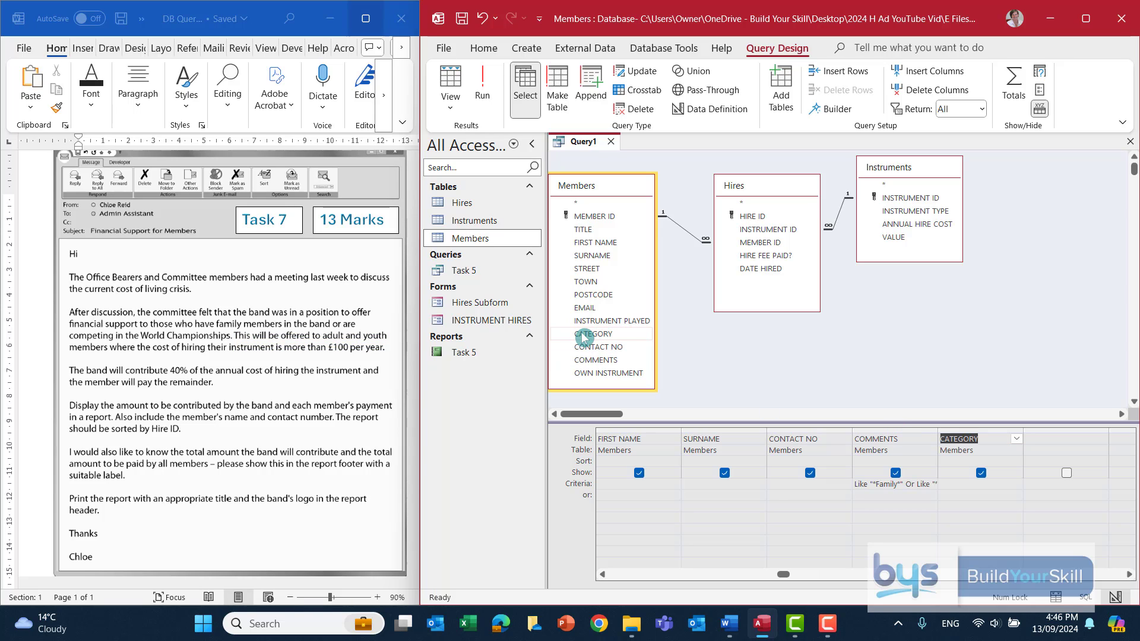
left_click(960, 488)
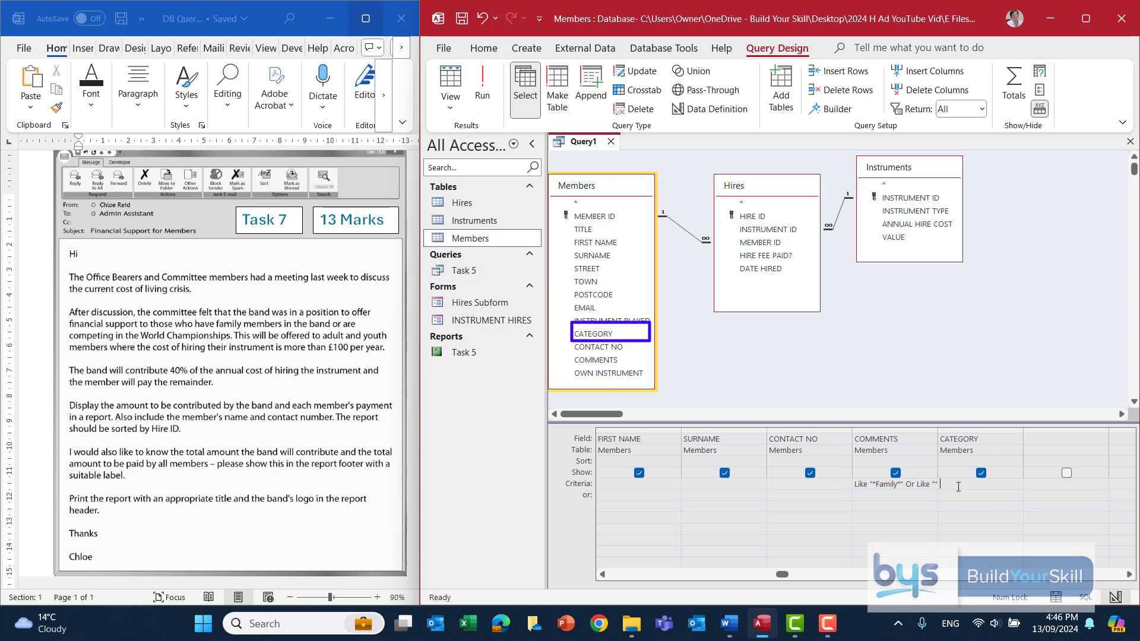
type("Adult")
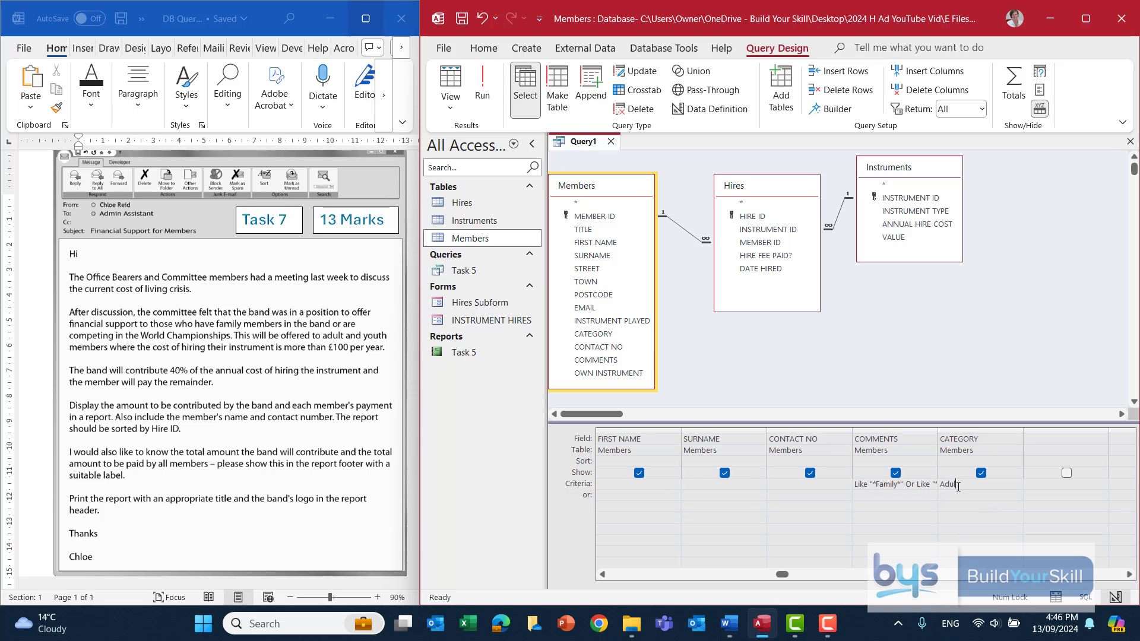
type(" O")
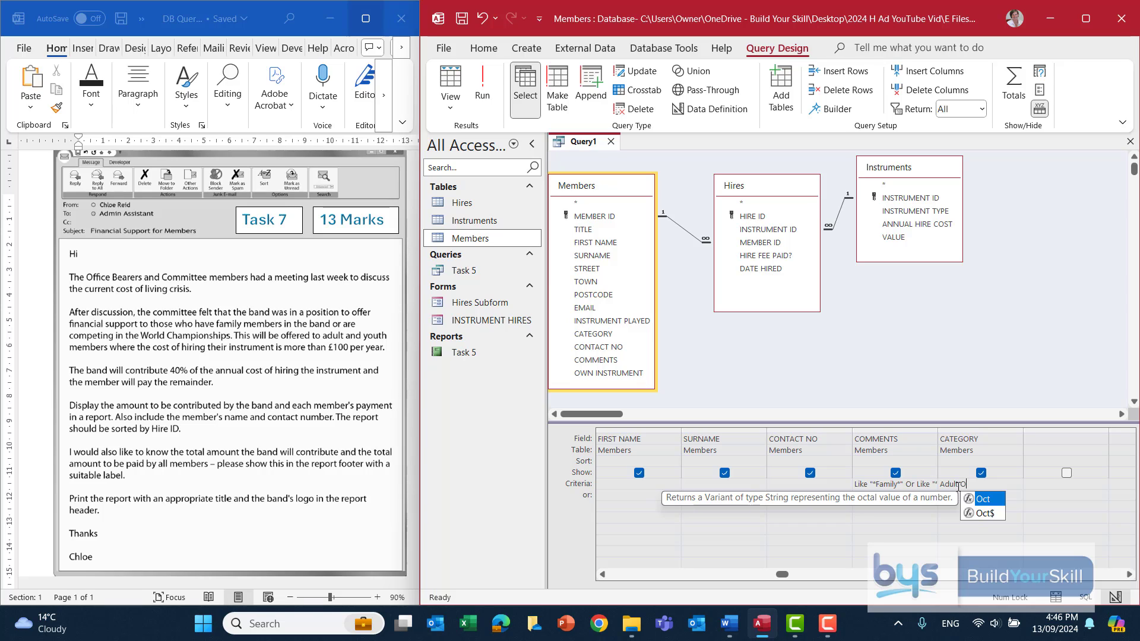
type("r Yout")
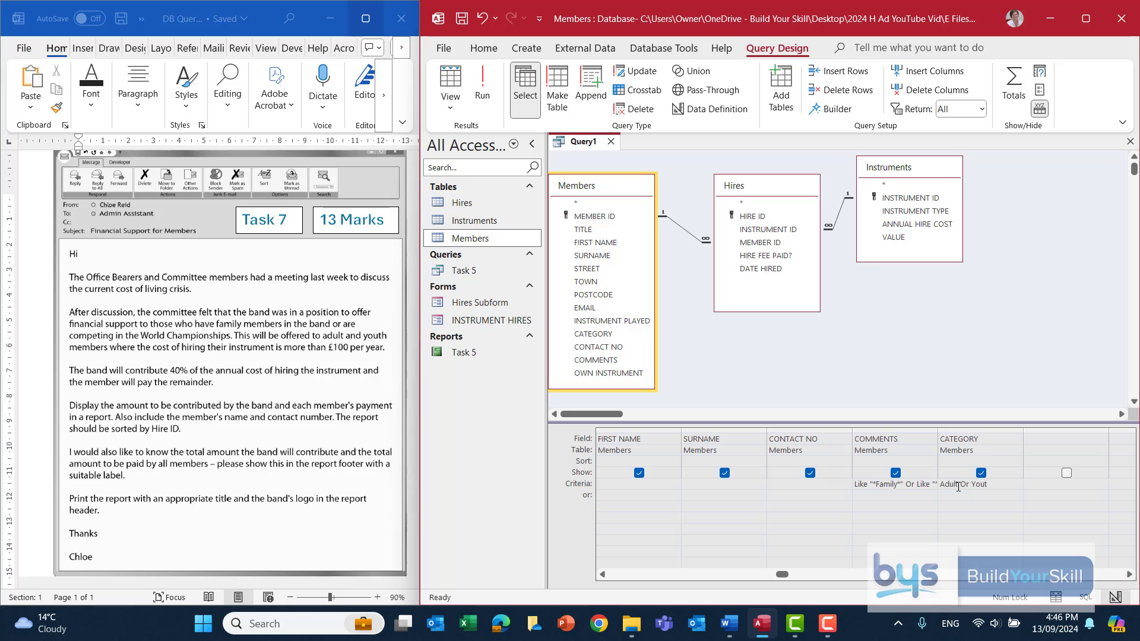
type("h")
left_click(486, 88)
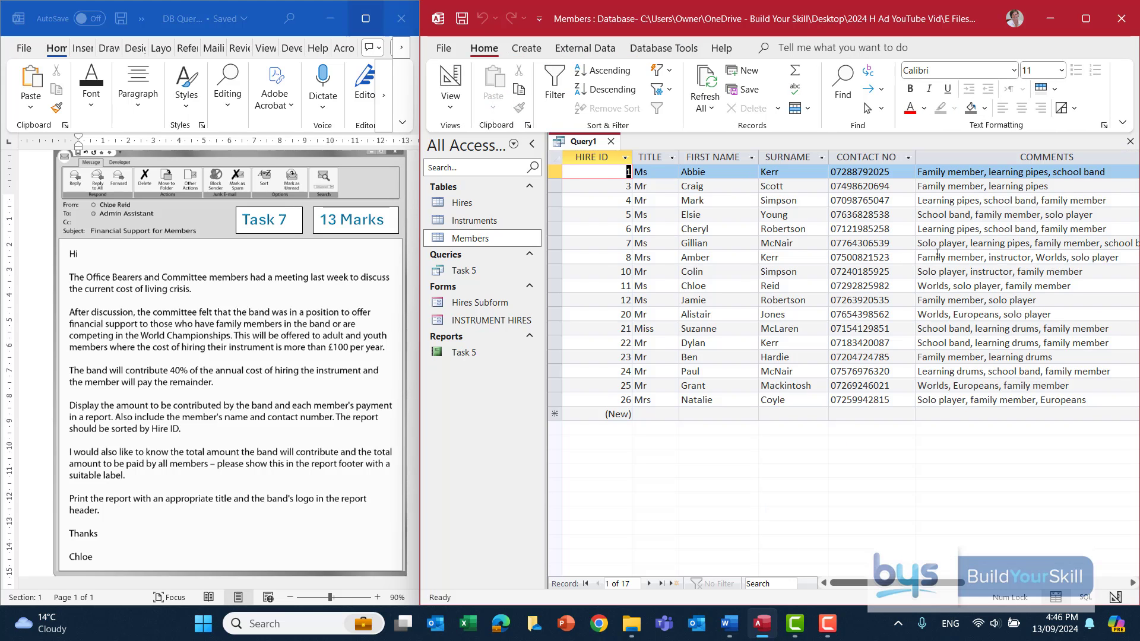
left_click_drag(896, 584, 968, 589)
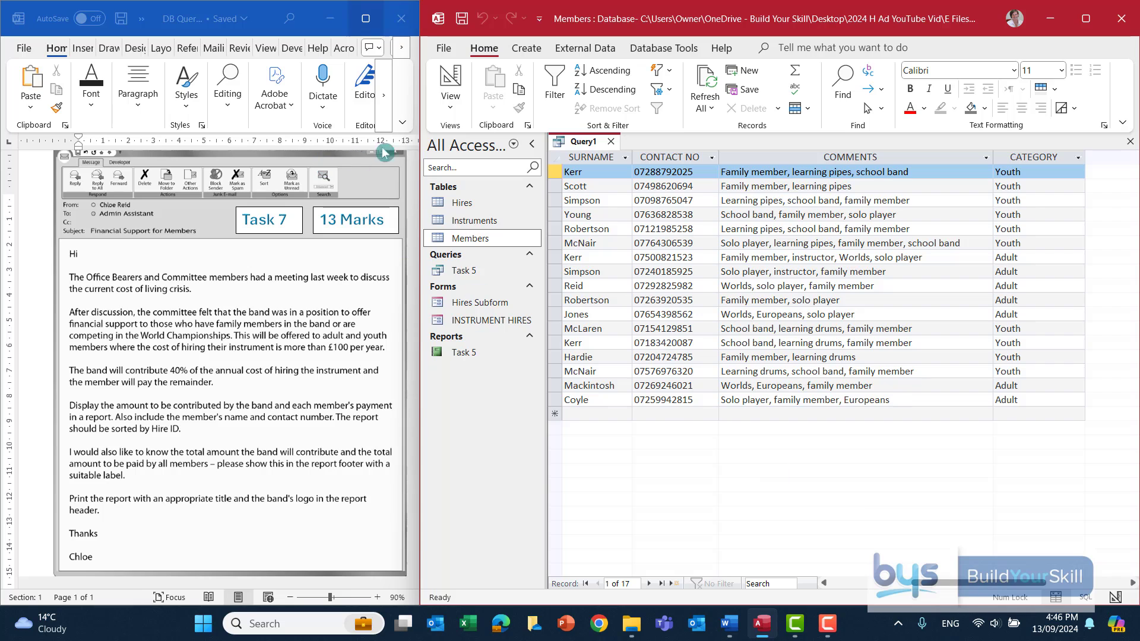
left_click(448, 112)
left_click(475, 195)
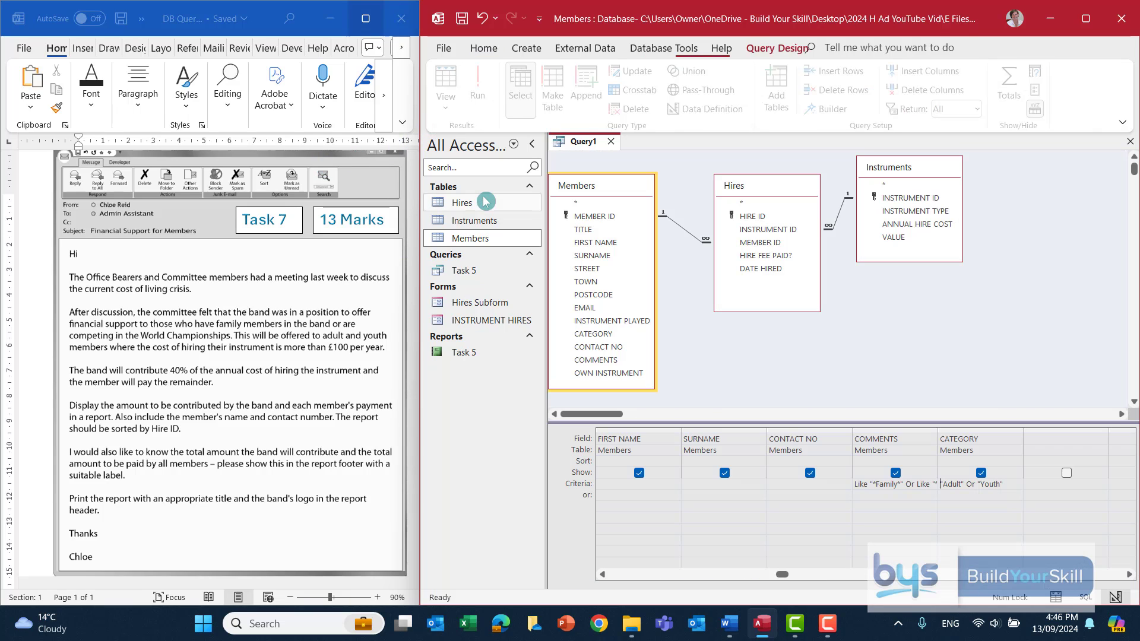
Step: Add ANNUAL HIRE COST from Instruments to the next empty column with the criterion >100
left_click(1129, 574)
left_click(963, 439)
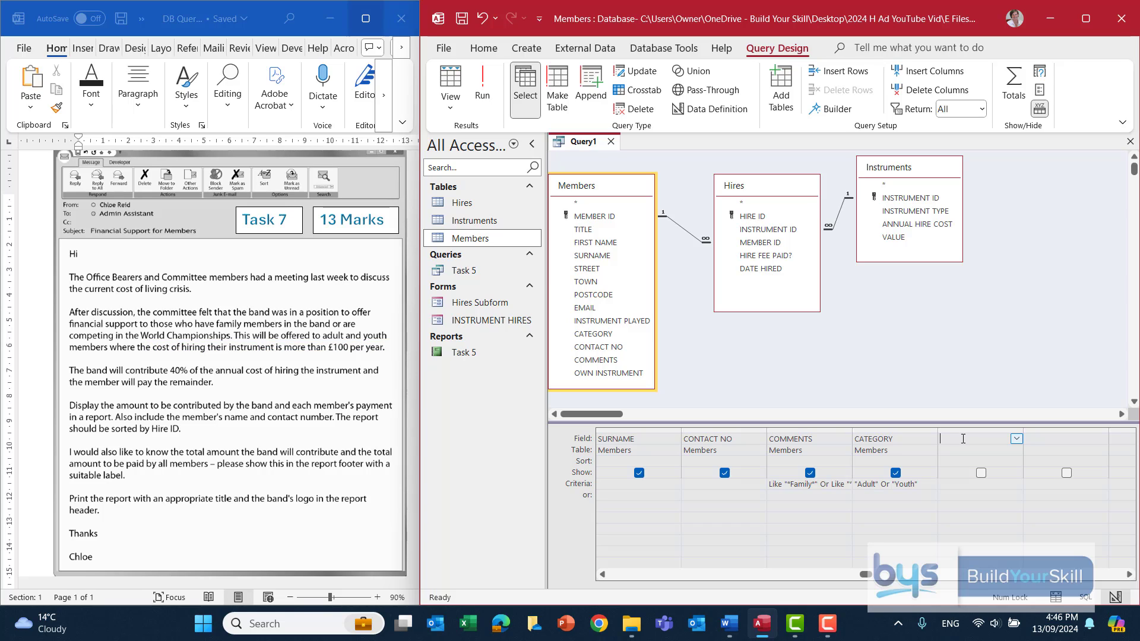
left_click(901, 227)
double_click(901, 228)
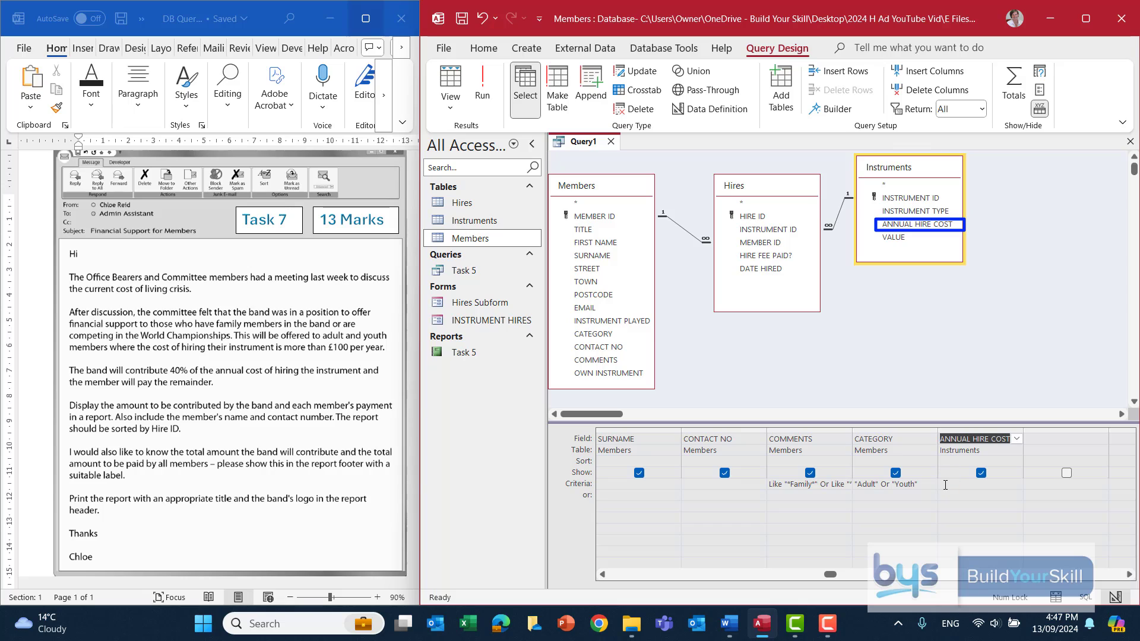
left_click(945, 485)
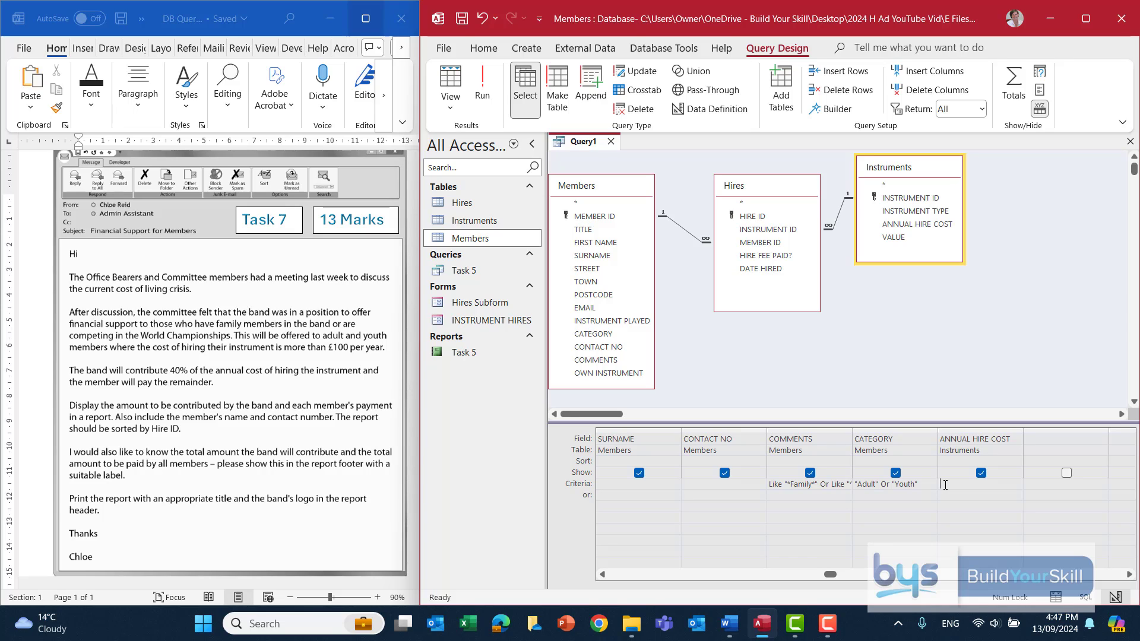
type(">100")
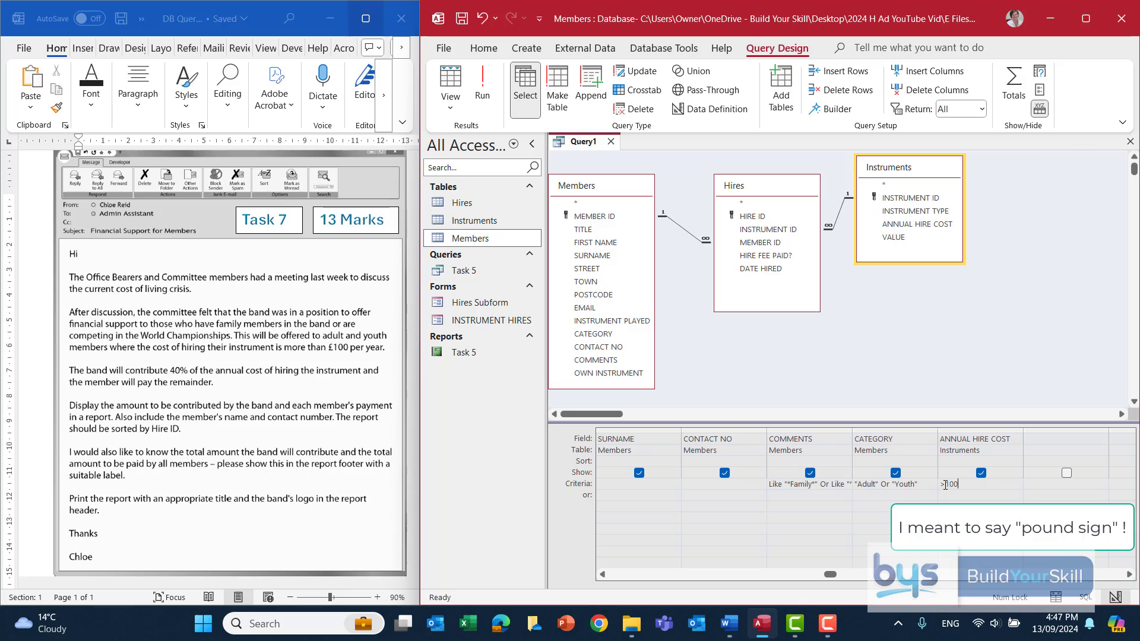
Step: Run the query to check its 8 records all cost over £100, then return to Design view
left_click(482, 86)
mouse_move(862, 599)
left_mouse_down()
mouse_move(980, 601)
mouse_move(878, 594)
left_mouse_up()
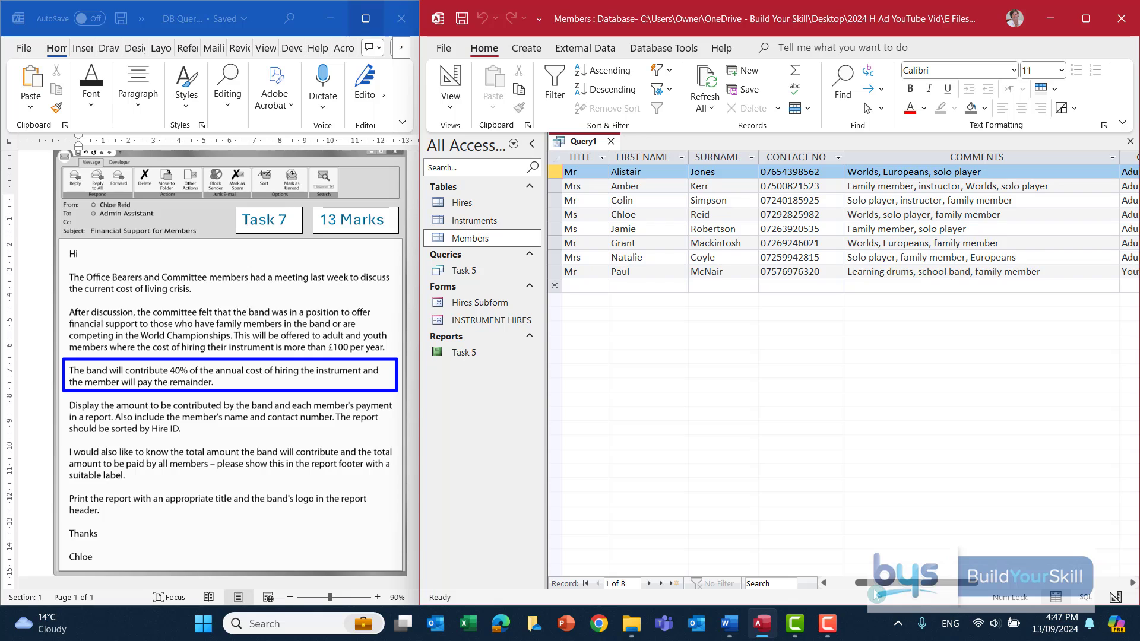
left_click_drag(888, 588, 1045, 590)
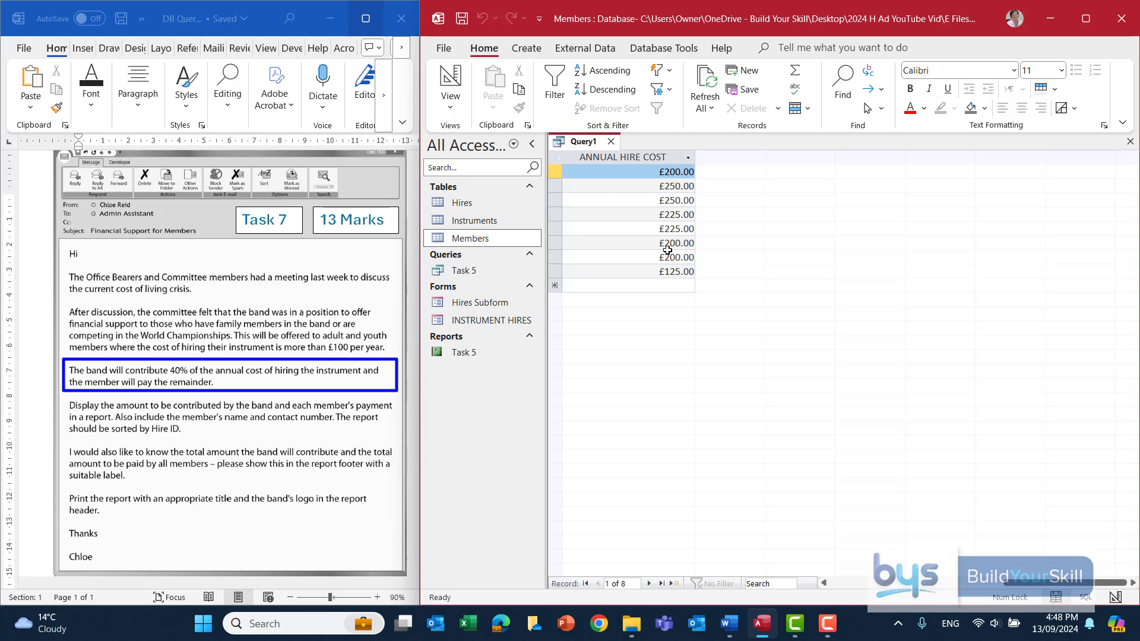
left_click(450, 108)
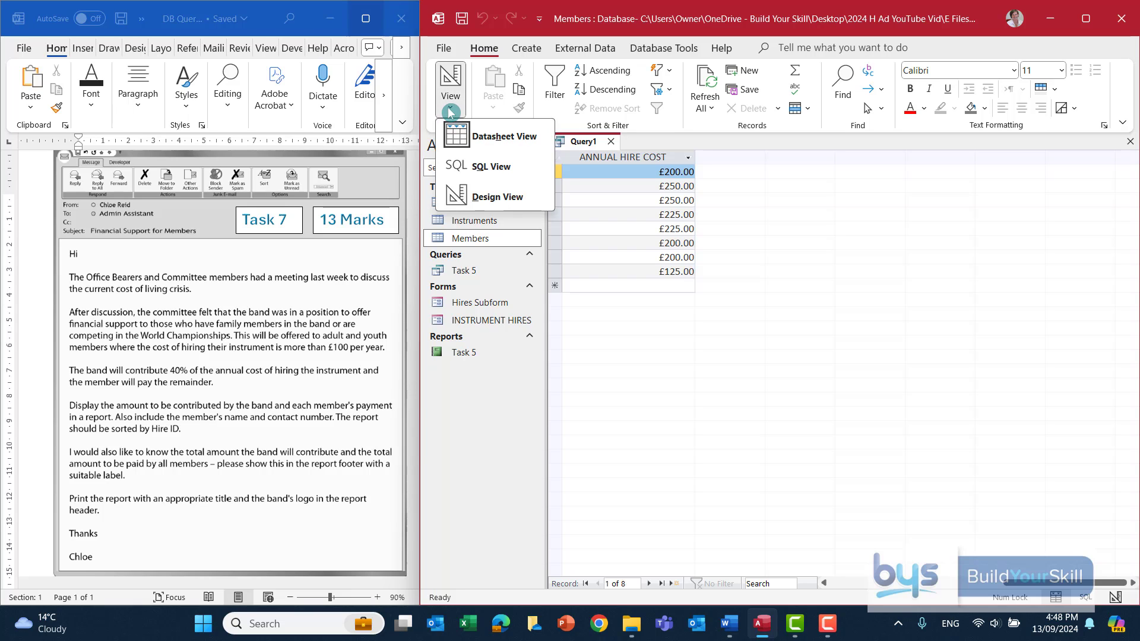
left_click(518, 196)
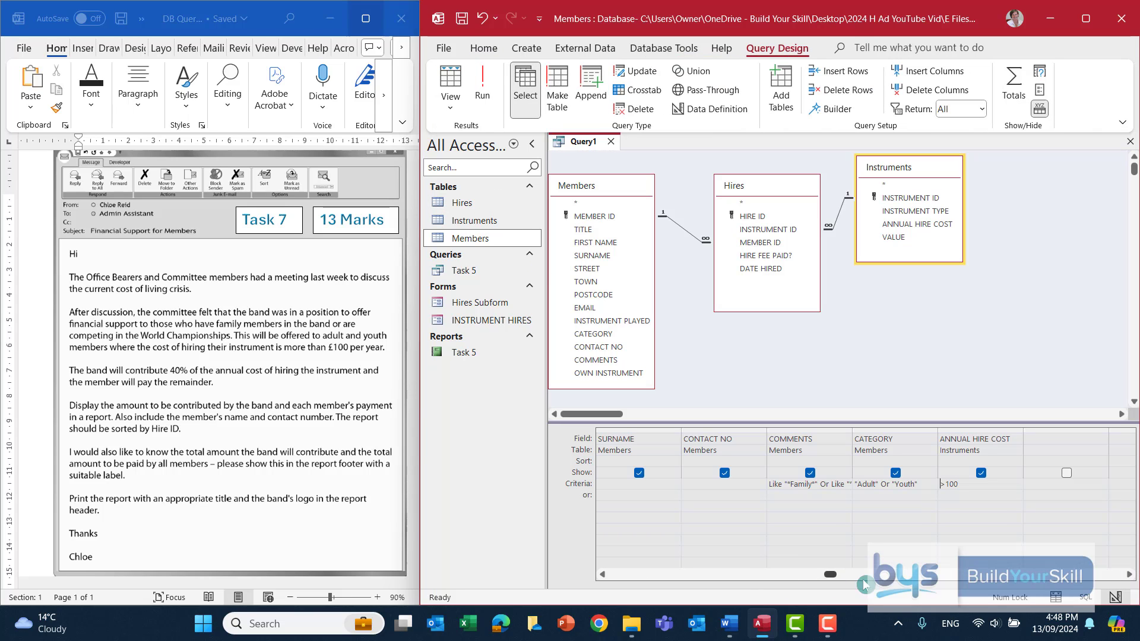
Step: Enter BAND CONTRIBUTION:[ANNUAL HIRE COST]*0.4 in the next empty column and tick its Show box
left_click(1130, 574)
left_click(1130, 574)
left_click(1130, 575)
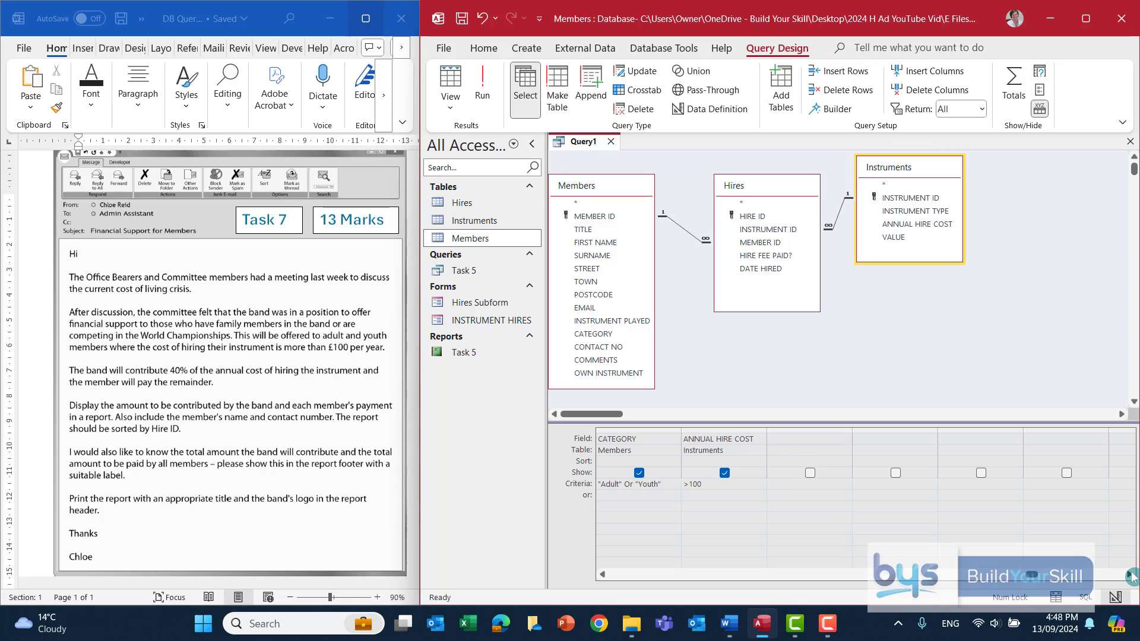
left_click(793, 437)
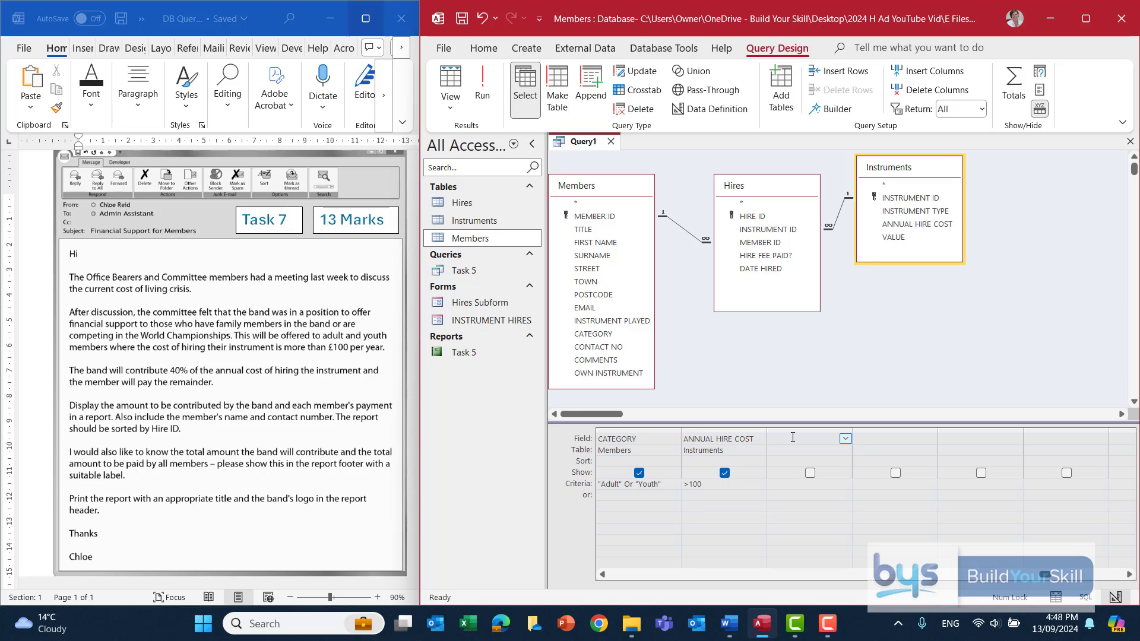
key("Caps_Lock")
type("BAN")
type("D CONT")
type("RIBUTIO")
key("Caps_Lock")
type("[")
key("Caps_Lock")
type("ANN")
type("UAL")
type(" HIRE")
type(" COS")
type("T")
type("]")
key("Caps_Lock")
type("*")
left_click(811, 473)
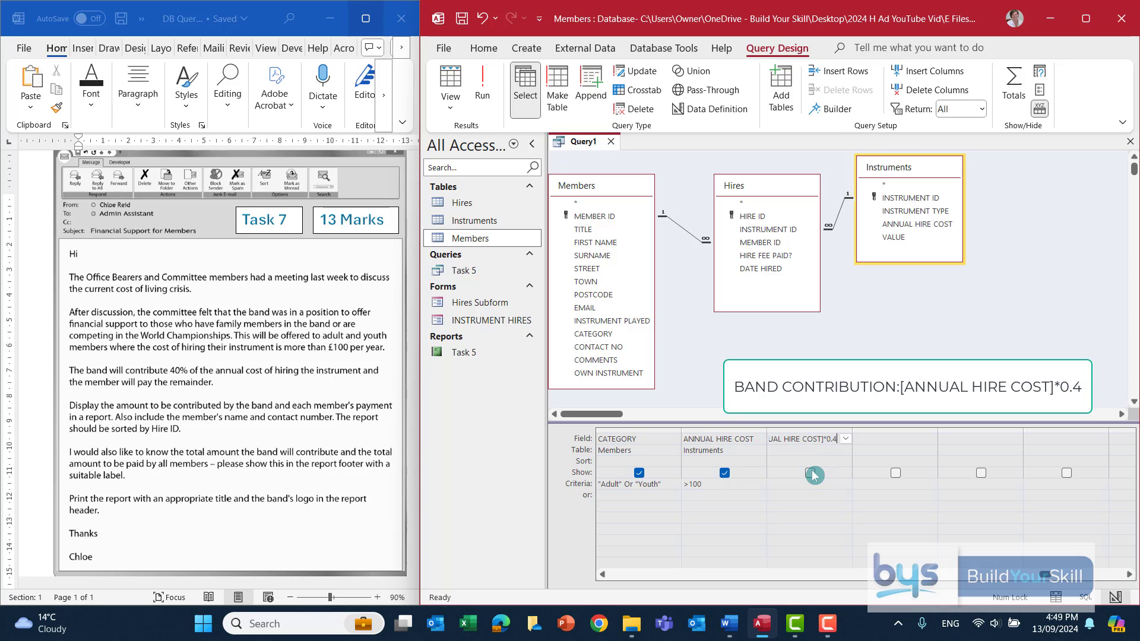
left_click(811, 473)
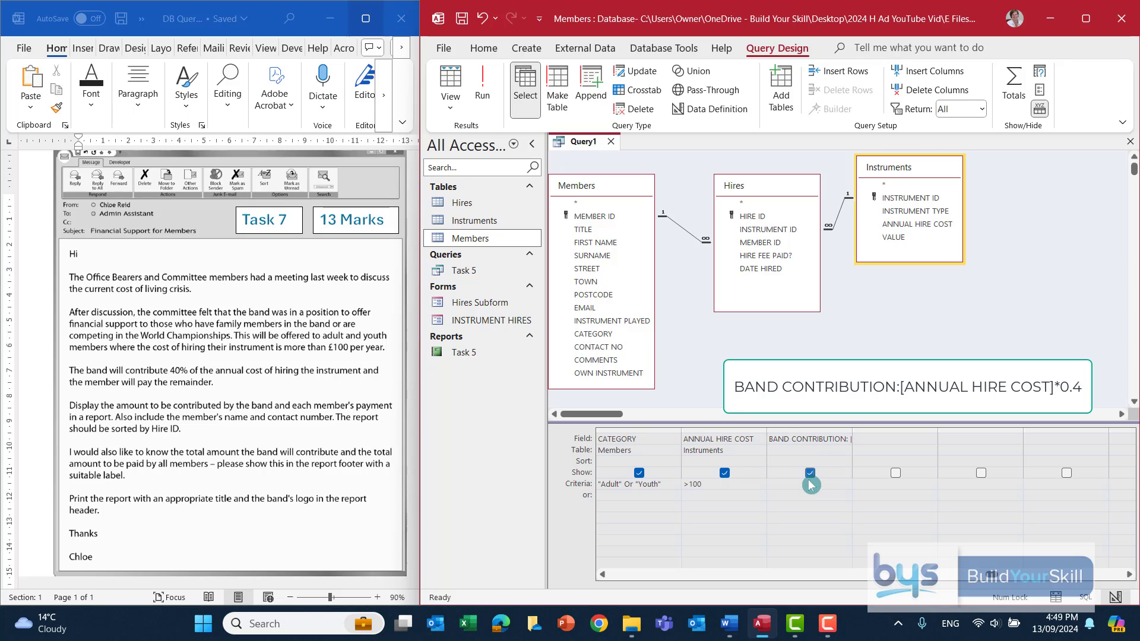
Step: Run the query, widen BAND CONTRIBUTION to read its 50–100 values, then return to Design view
left_click(482, 89)
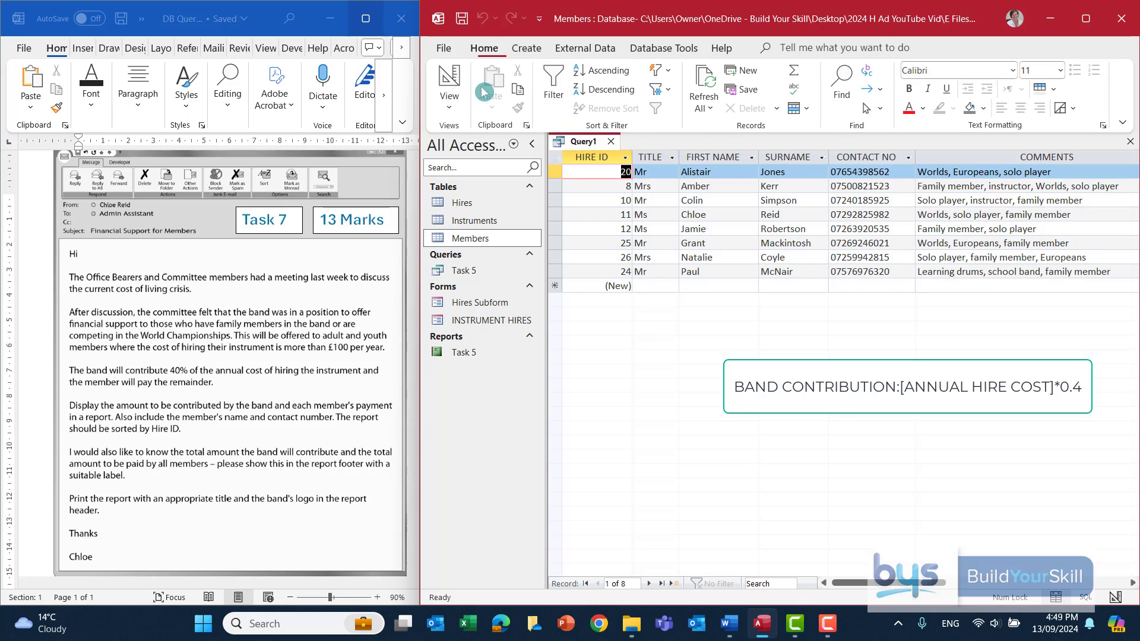
left_click_drag(870, 583, 1009, 583)
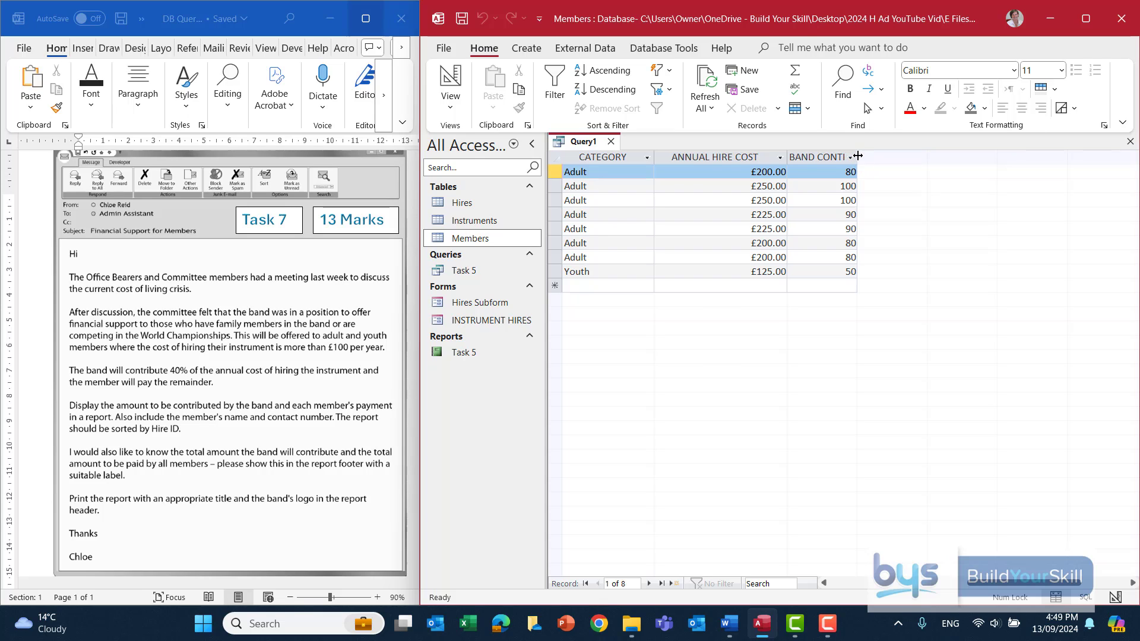
left_click_drag(858, 156, 893, 157)
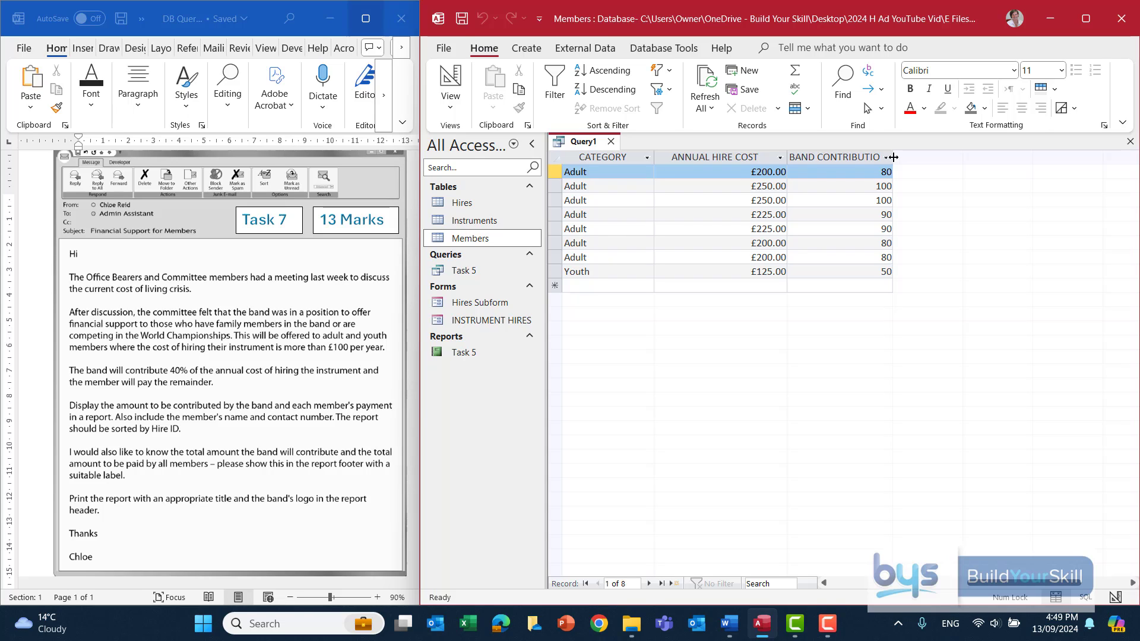
left_click(450, 106)
left_click(484, 196)
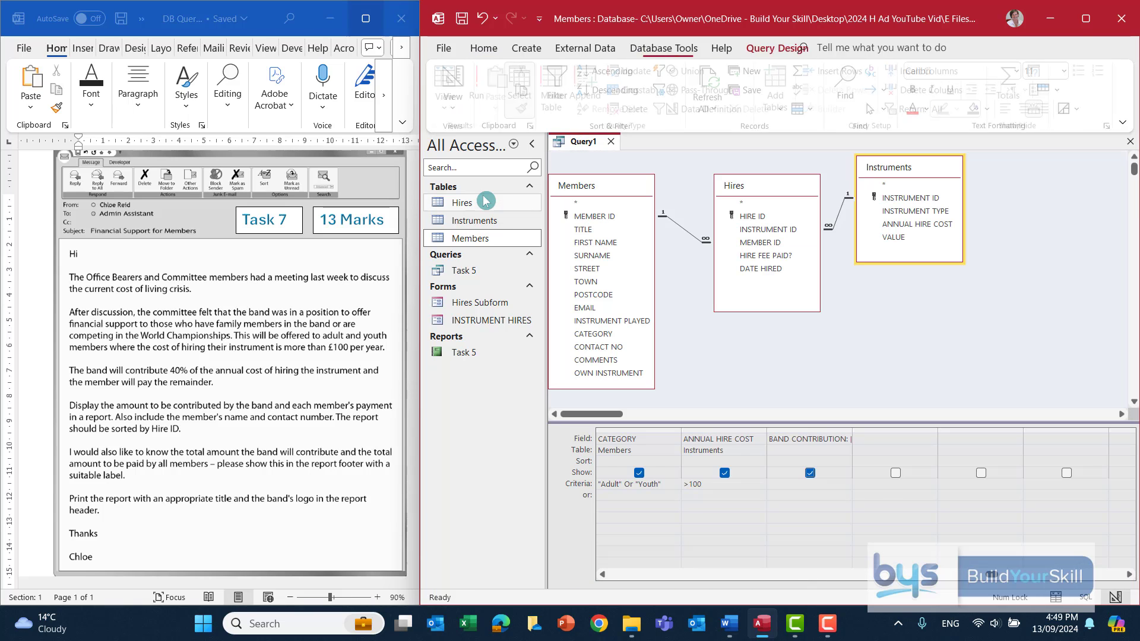
Step: Format BAND CONTRIBUTION as Currency with 2 decimal places, then view the query results
right_click(804, 441)
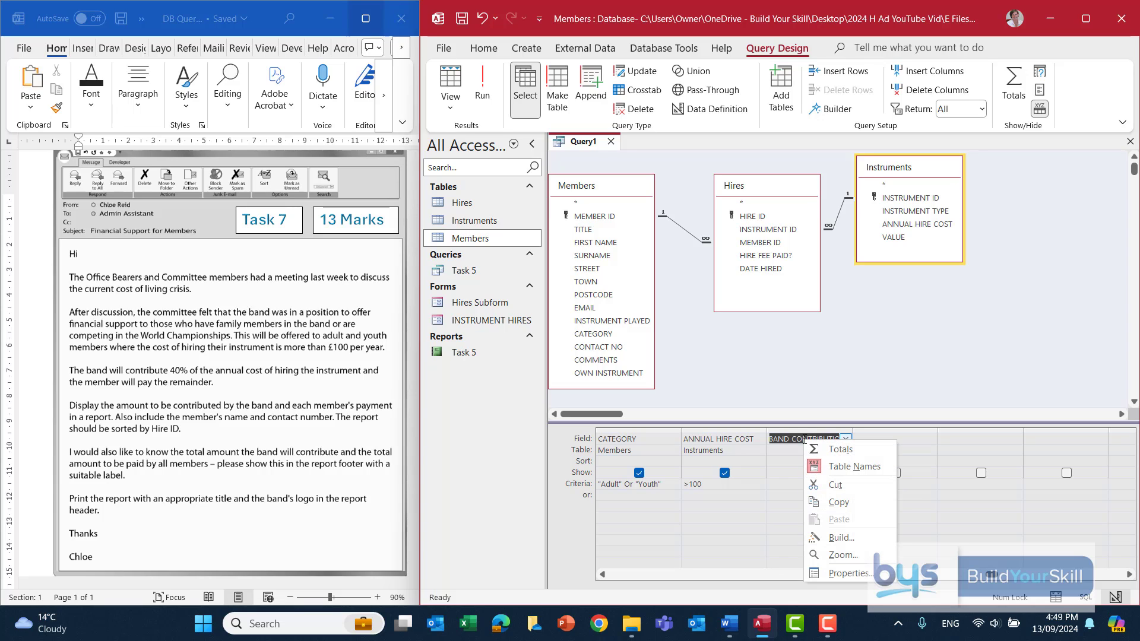
left_click(846, 574)
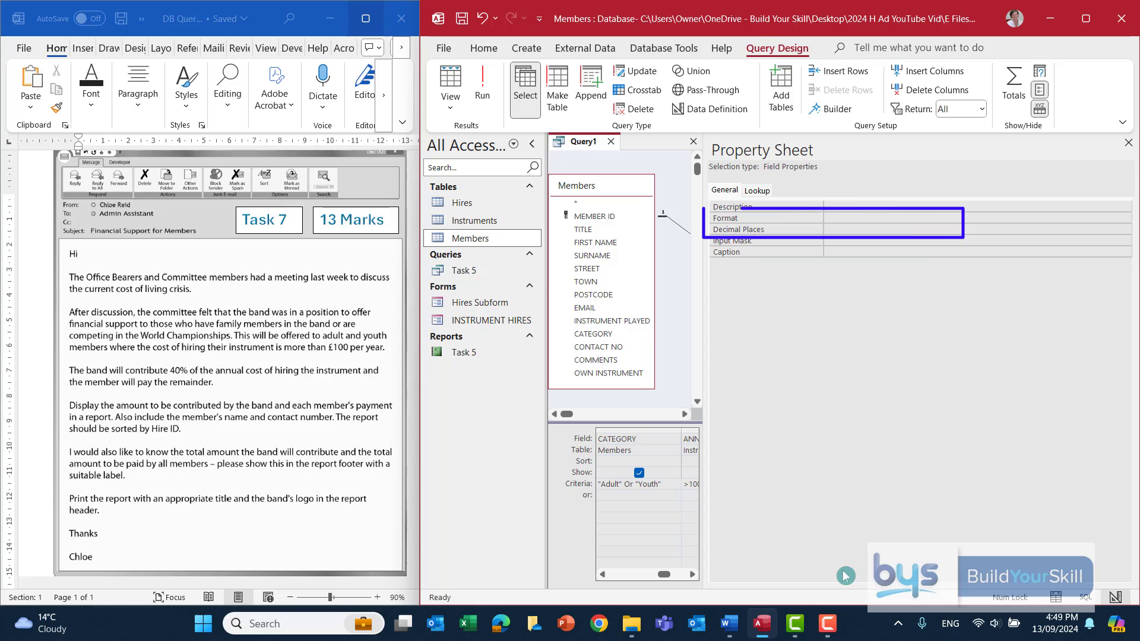
left_click(921, 219)
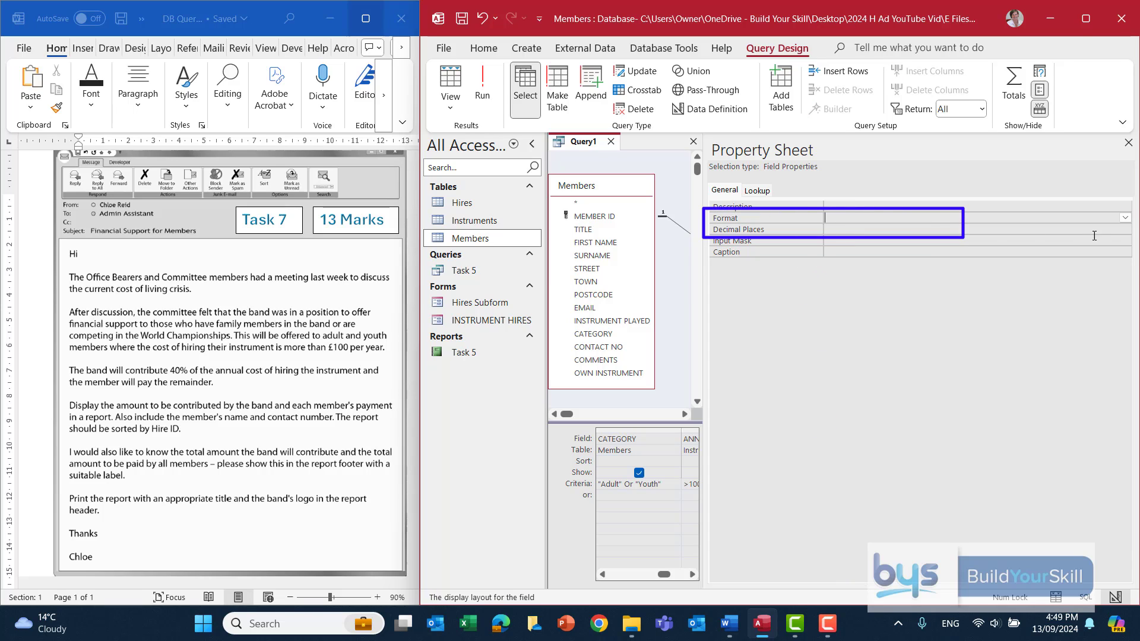
left_click(1124, 219)
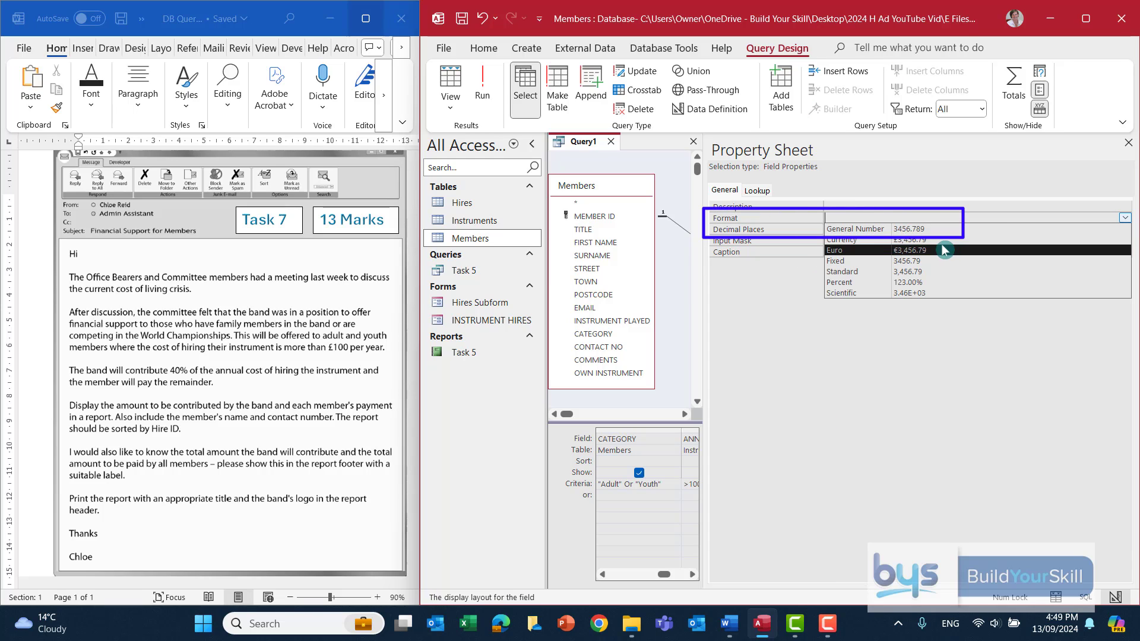
left_click(941, 243)
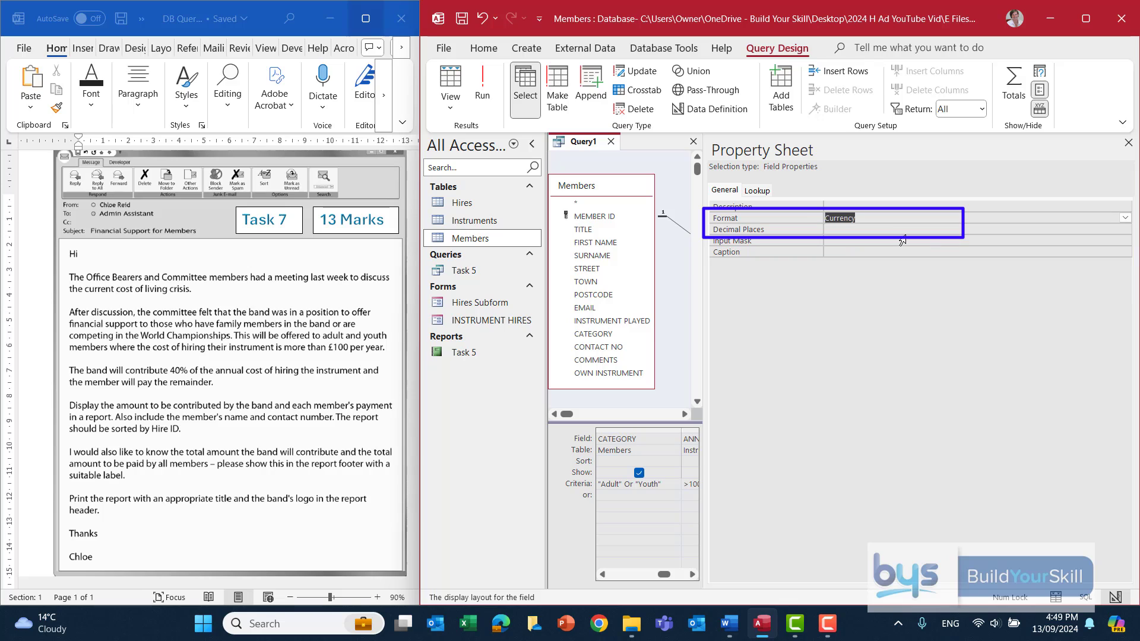
left_click(867, 229)
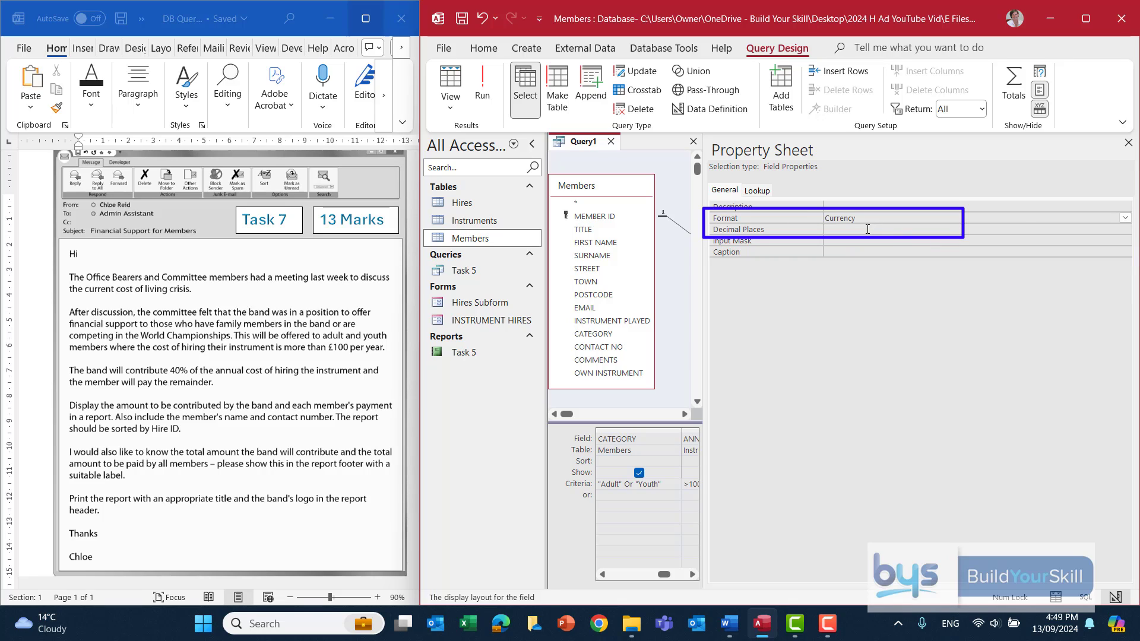
left_click(1126, 229)
left_click(879, 276)
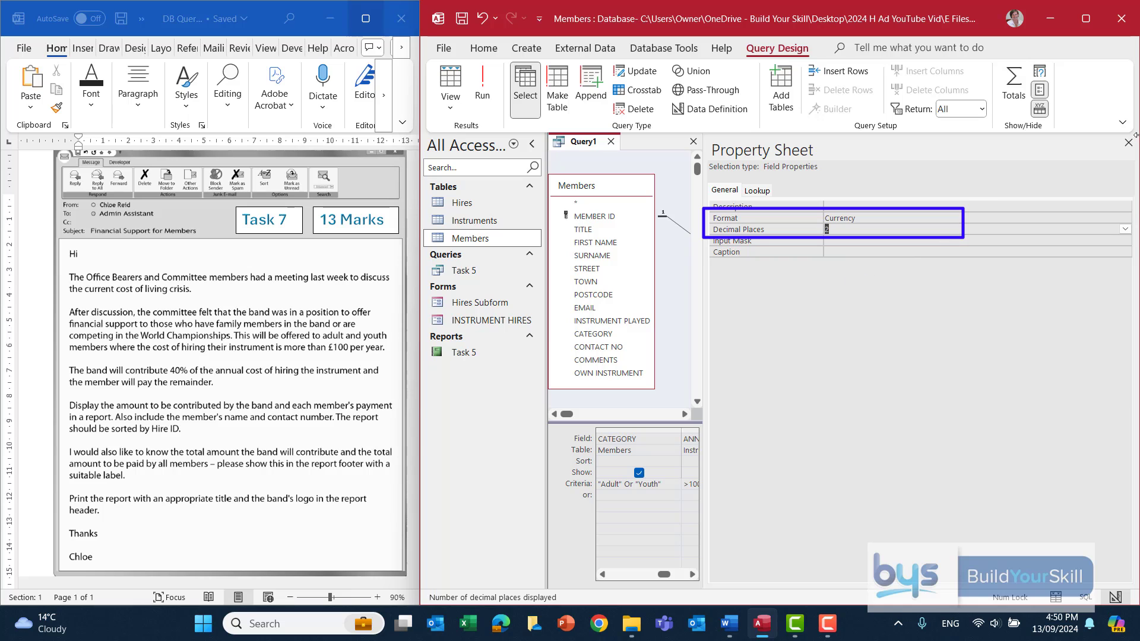
left_click(467, 80)
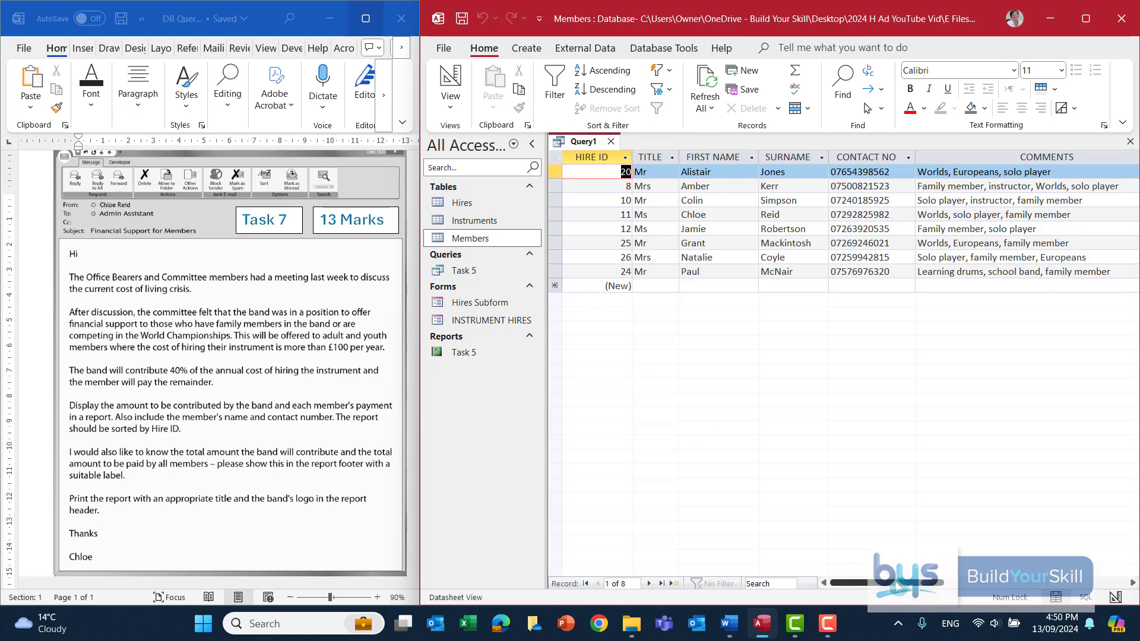
Step: Review the currency-formatted datasheet, then return Query1 to Design view with the Property Sheet closed
scroll(773, 231, "right", 6)
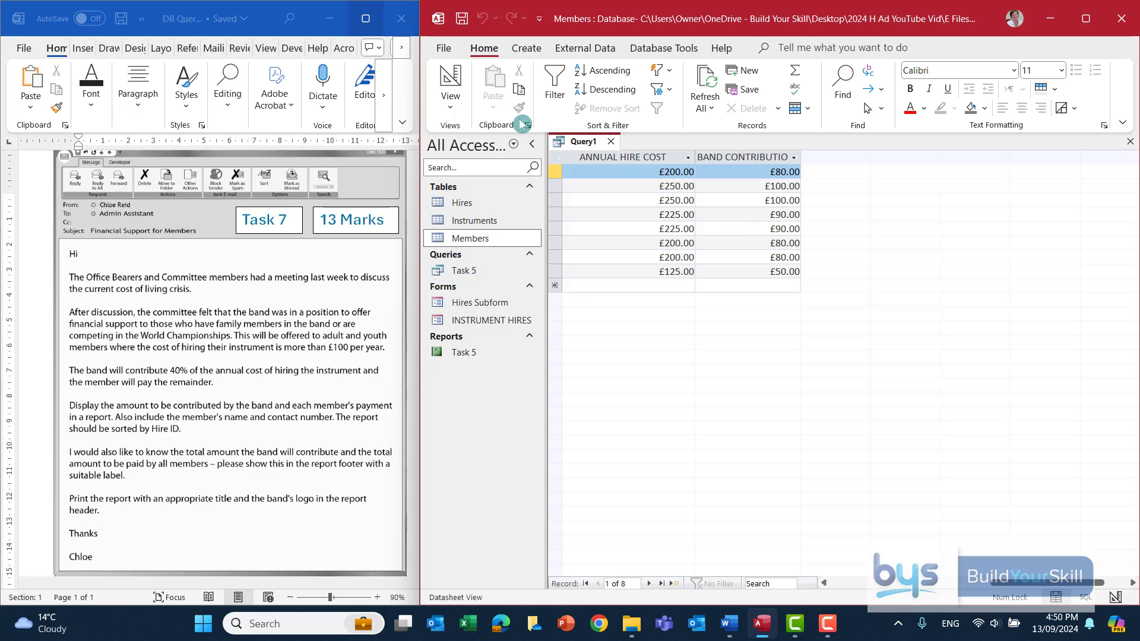
left_click(450, 106)
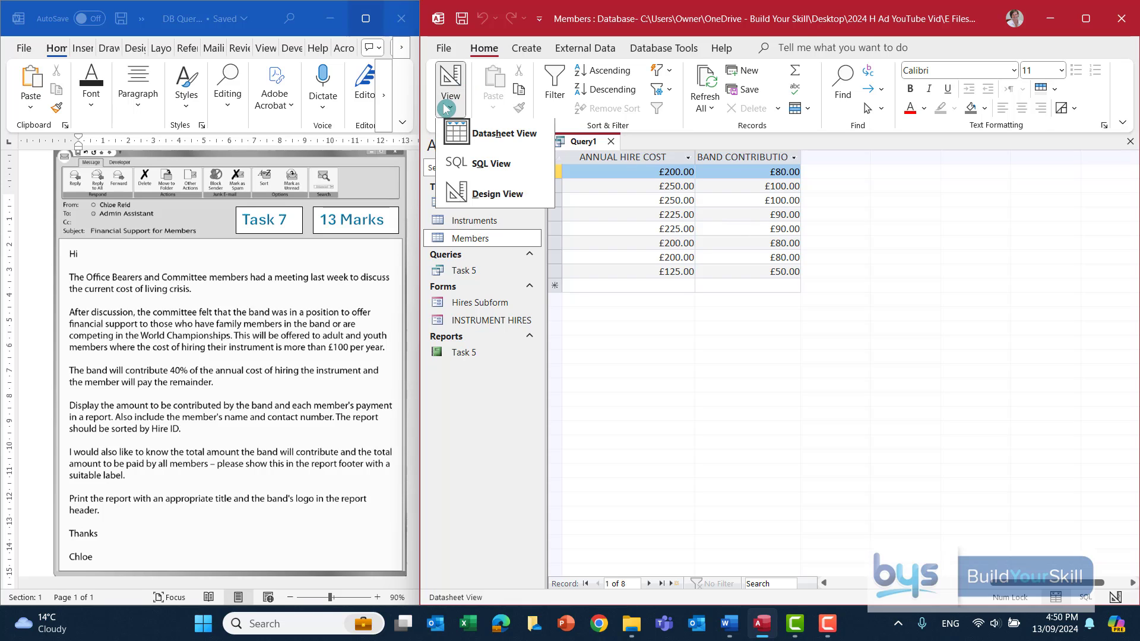
left_click(476, 193)
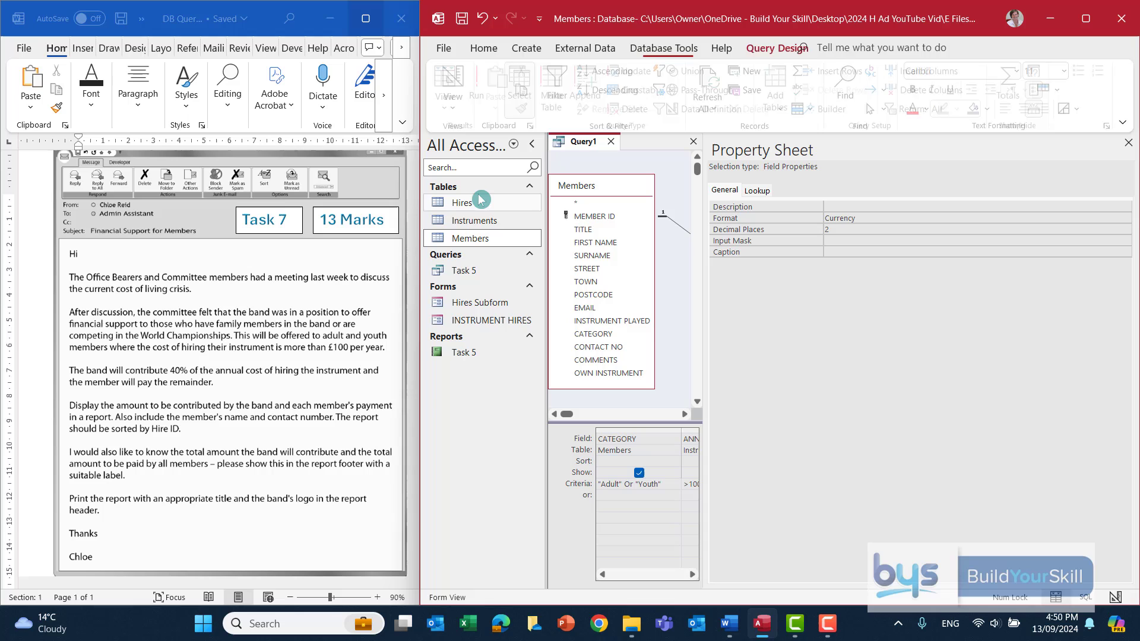
left_click(1129, 142)
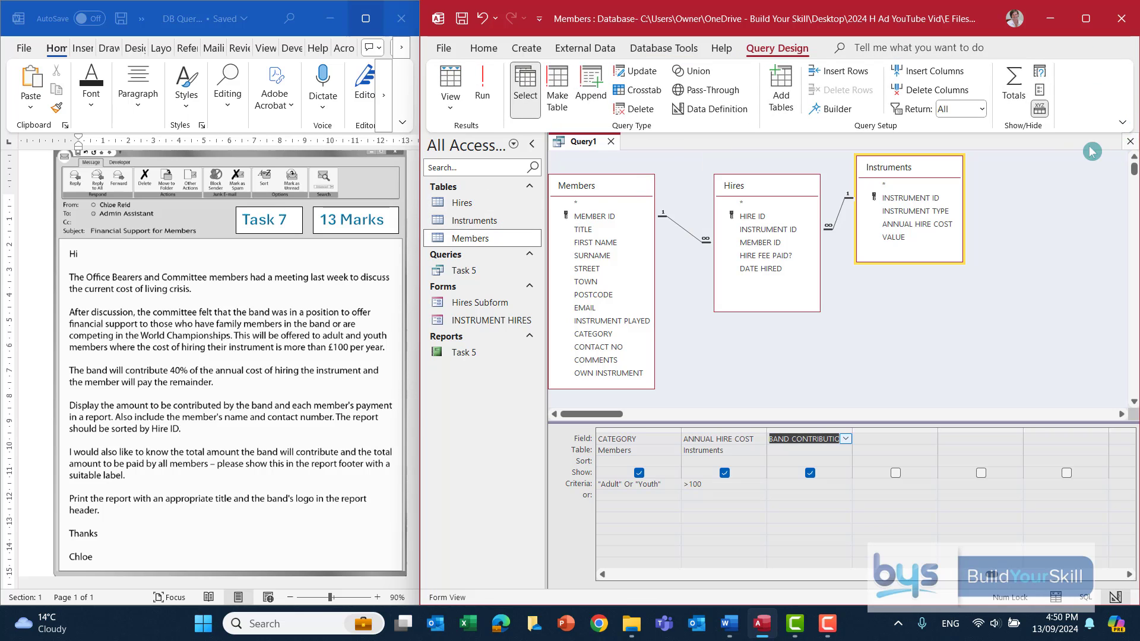
Step: Maximize Access and enter MEMBER PAYMENT:[ANNUAL HIRE COST]-[BAND CONTRIBUTION] in the next empty Field cell
left_click(1086, 18)
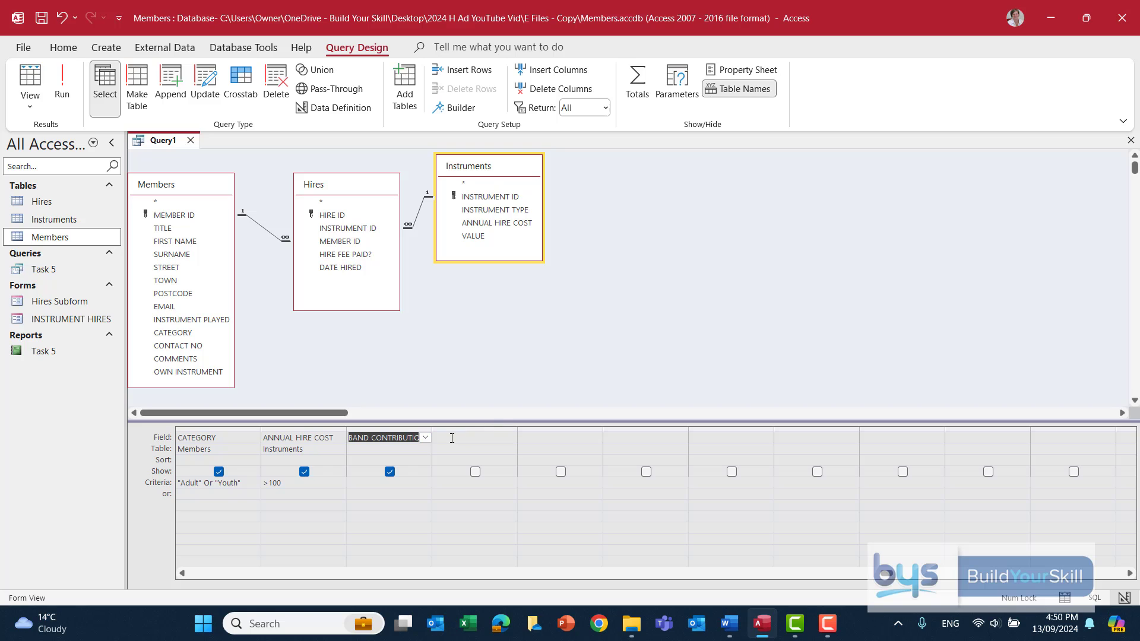
left_click(458, 436)
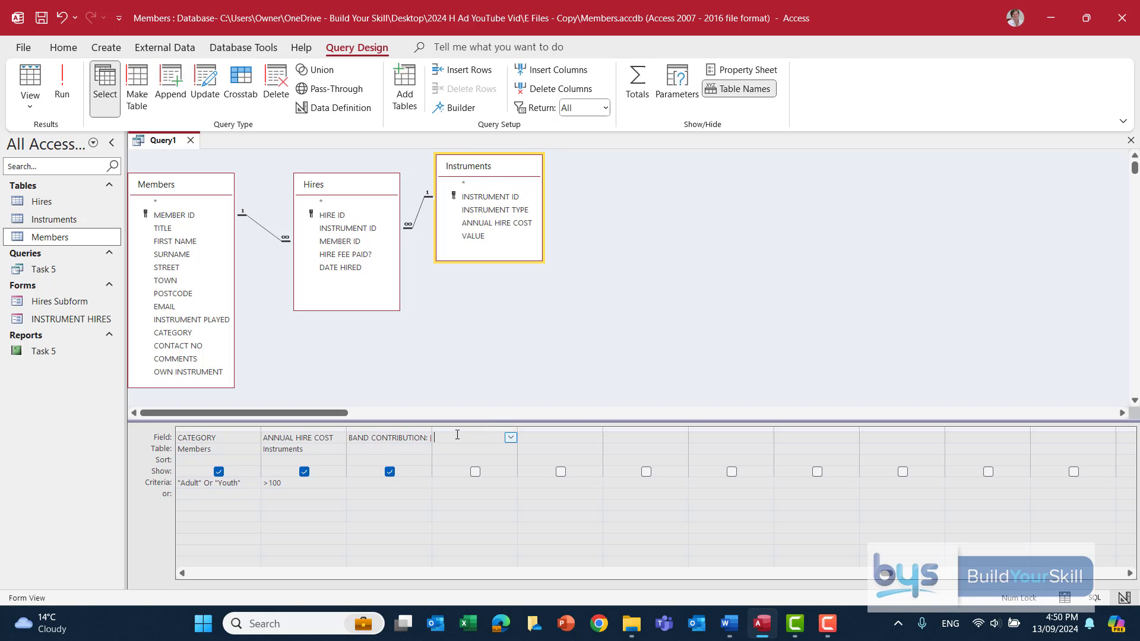
key("Caps_Lock")
type("MEMBER PAYMENT")
key("Caps_Lock")
type(":")
type("[")
key("Caps_Lock")
type("AND CONTRIB")
type("UTION: [NUAL")
type(" HIRE COS")
type("T]")
type("-[BAND")
type(" CONTR")
type("IBUTION")
type("]")
Step: Widen the MEMBER PAYMENT column so the whole expression is visible
left_click_drag(517, 437, 628, 439)
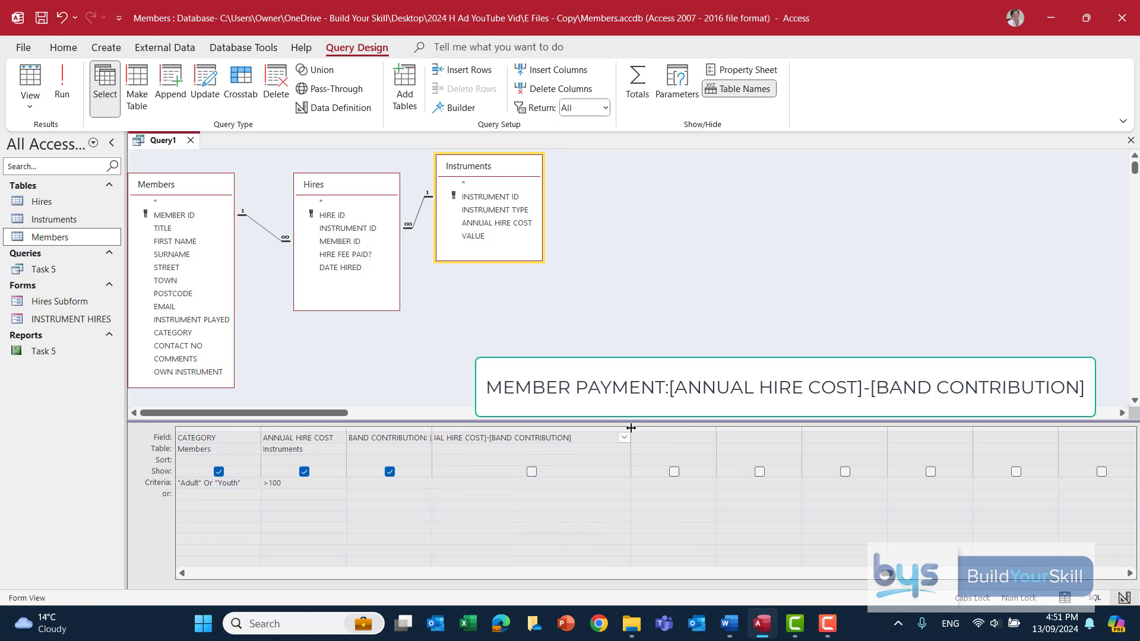
left_click(675, 427)
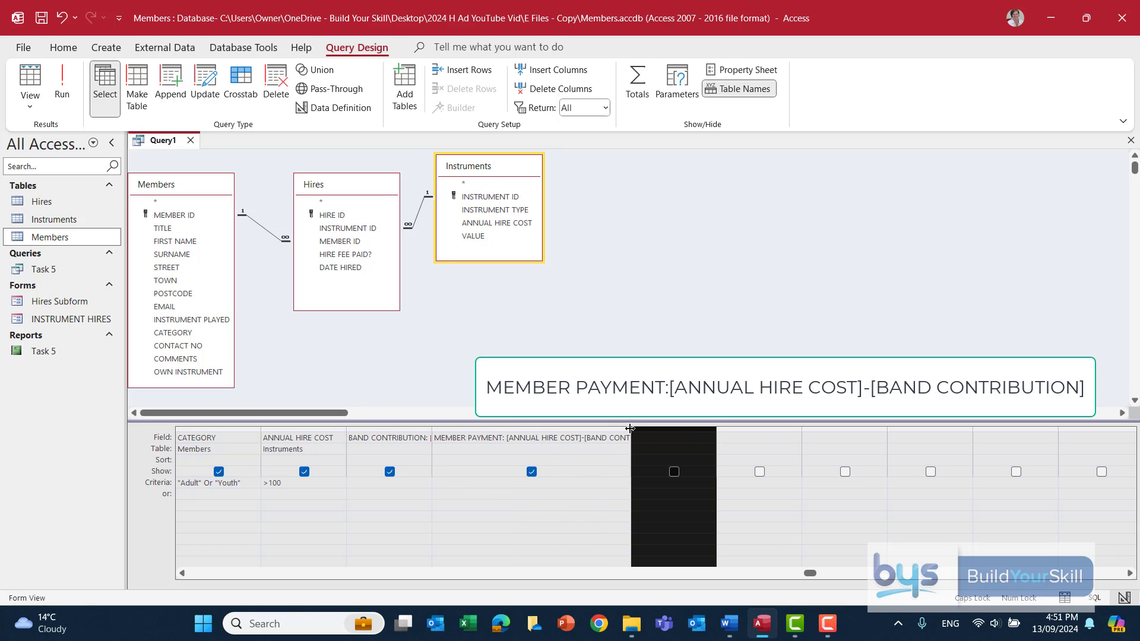
double_click(630, 428)
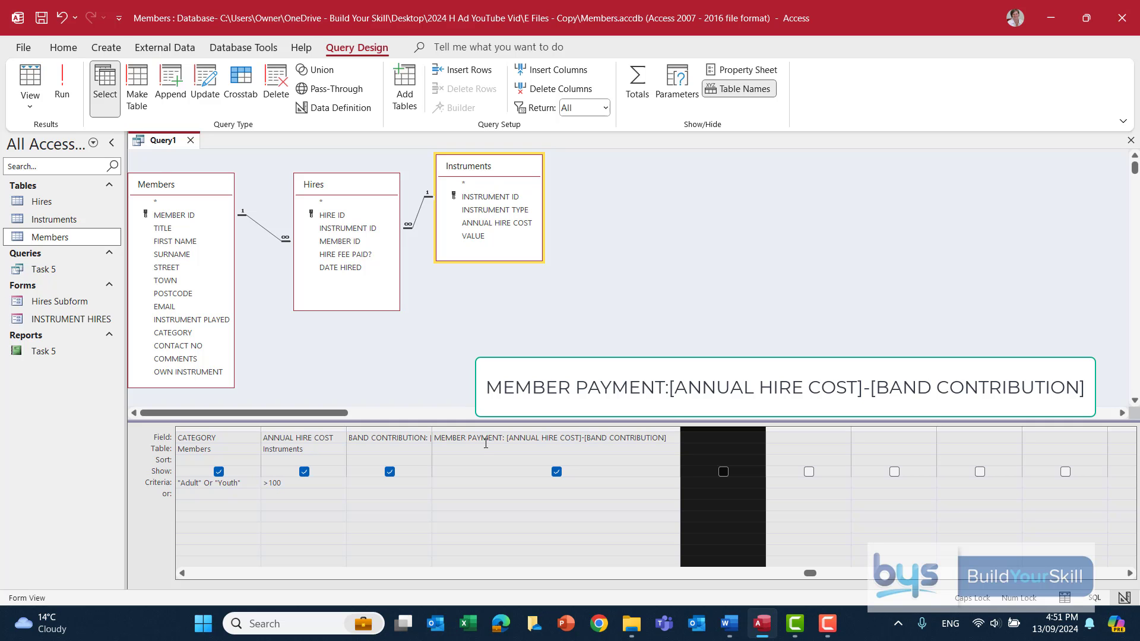
left_click(62, 87)
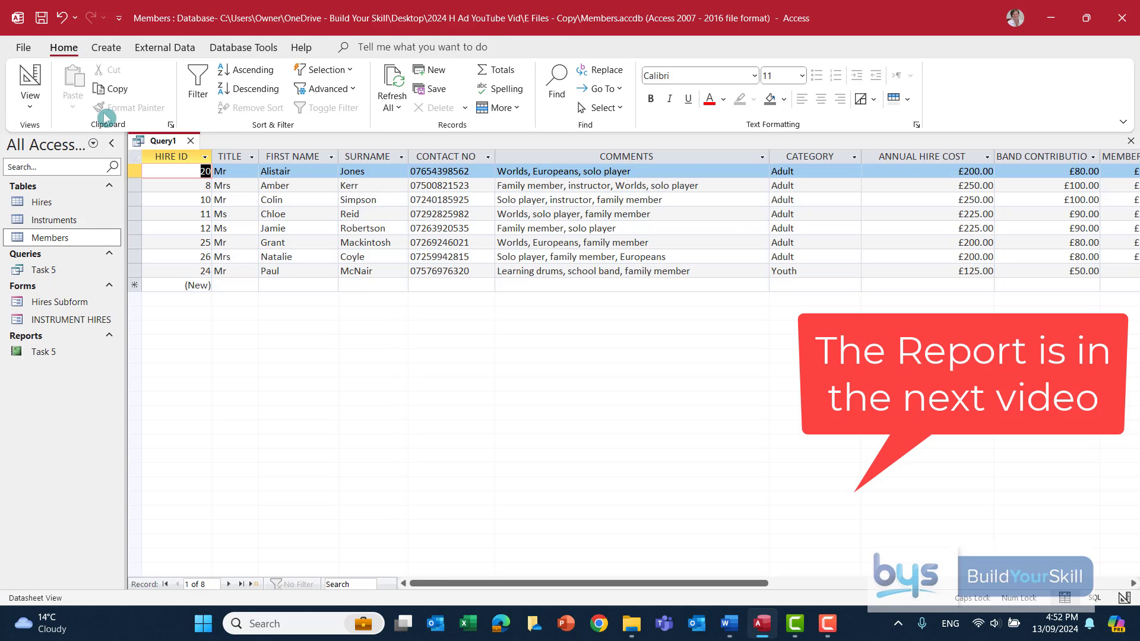
left_click_drag(505, 583, 572, 591)
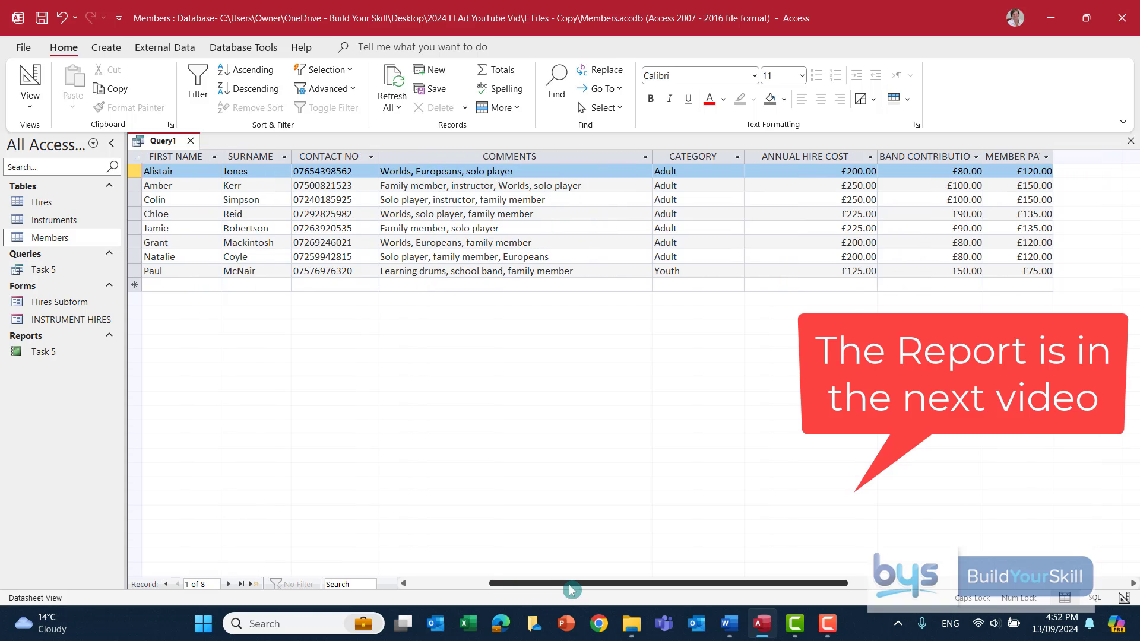